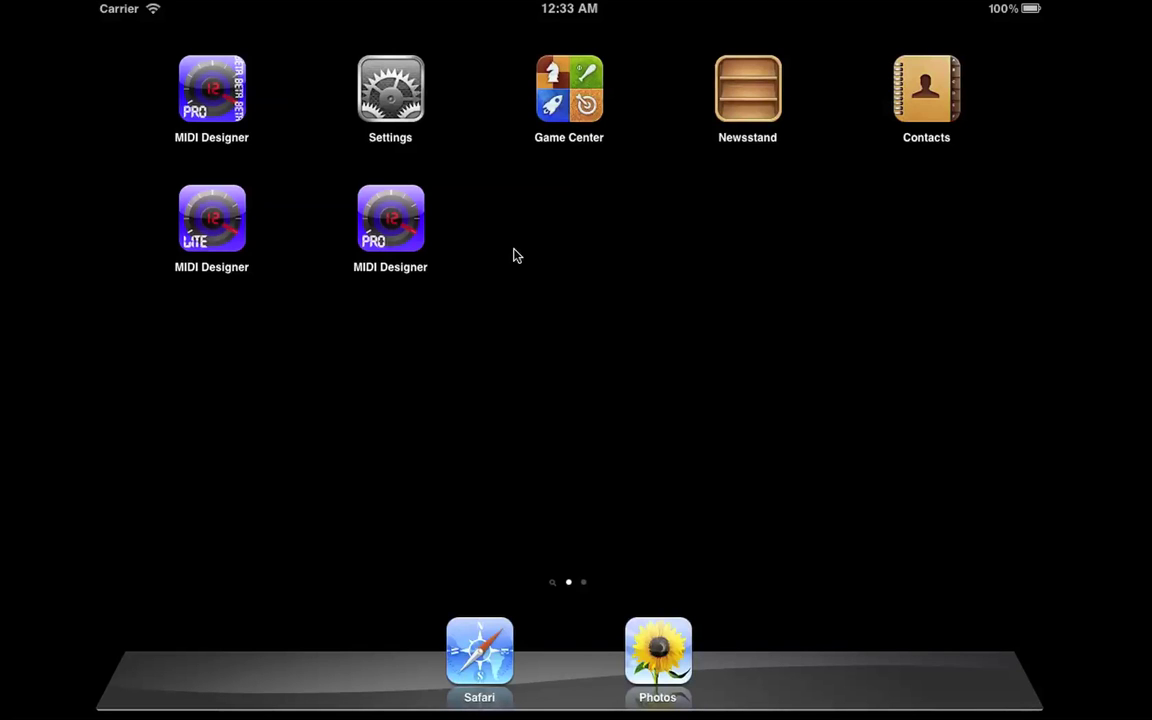
Launch MIDI Designer Pro from the iPad home screen
left_click(405, 245)
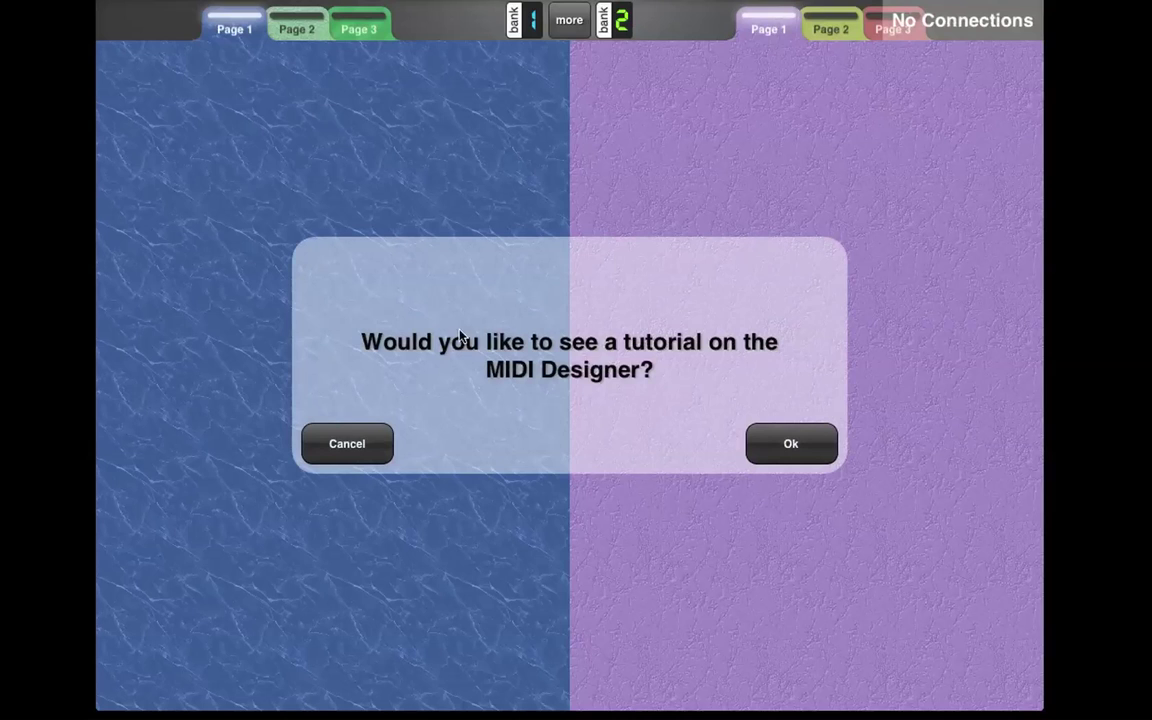
Decline the tutorial and connect to the first Wi‑Fi MIDI session in Config
left_click(348, 451)
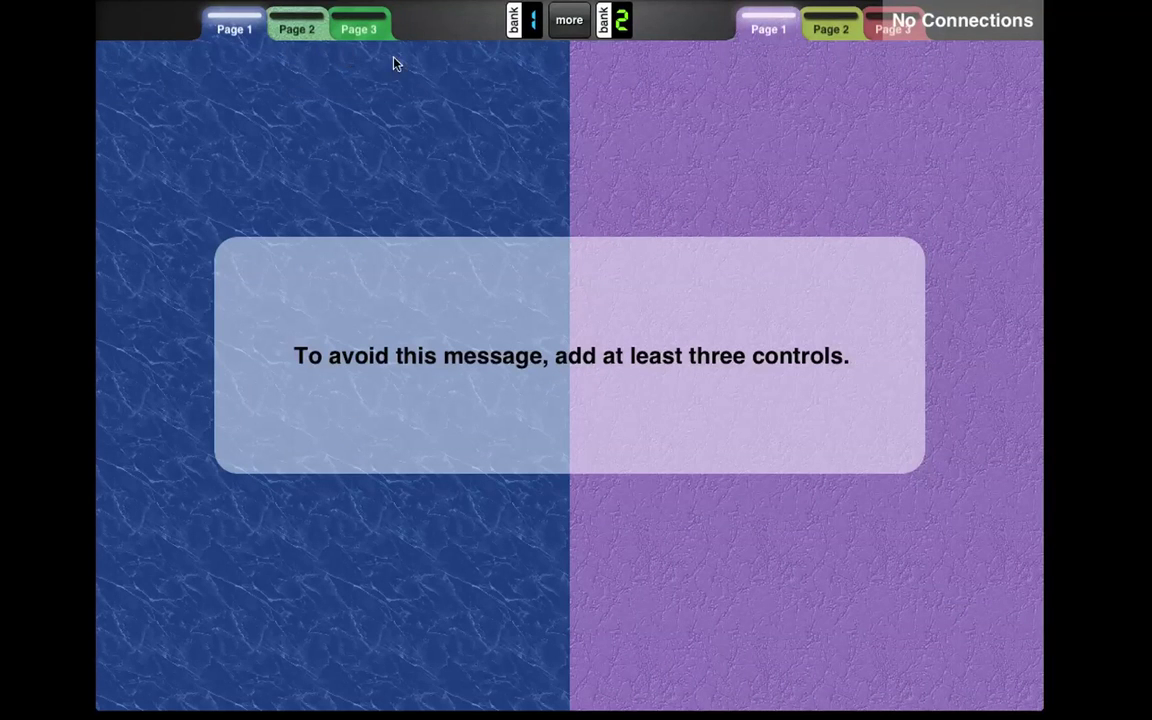
left_click(569, 20)
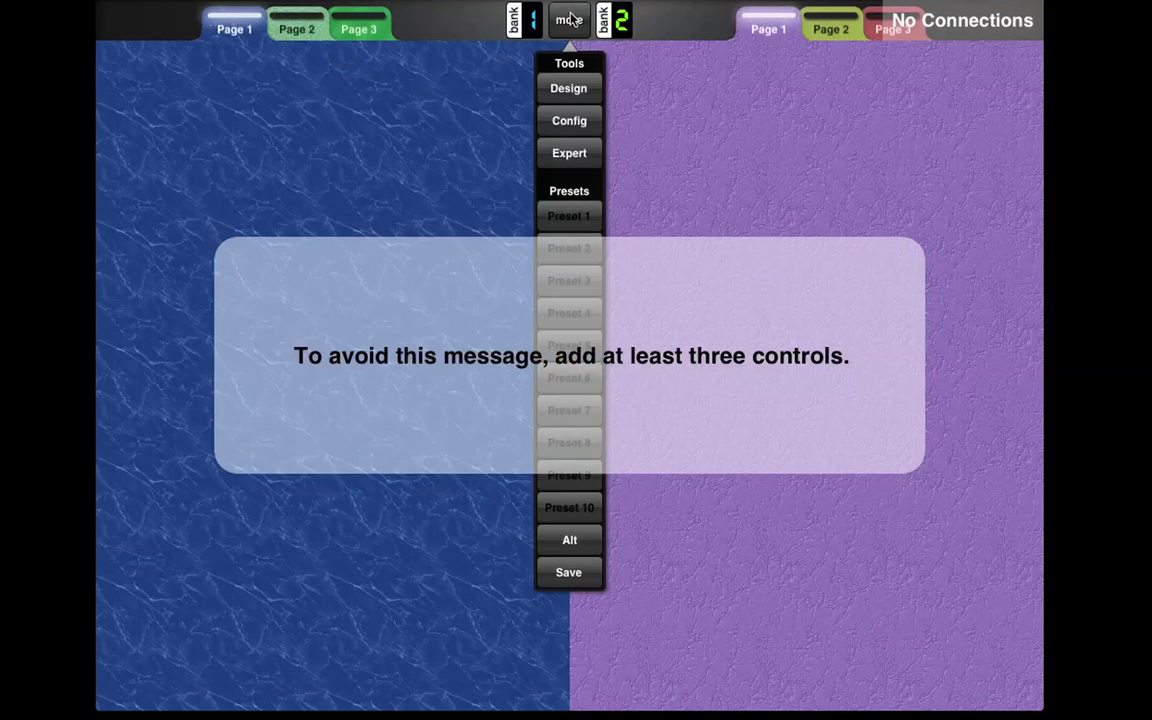
left_click(569, 121)
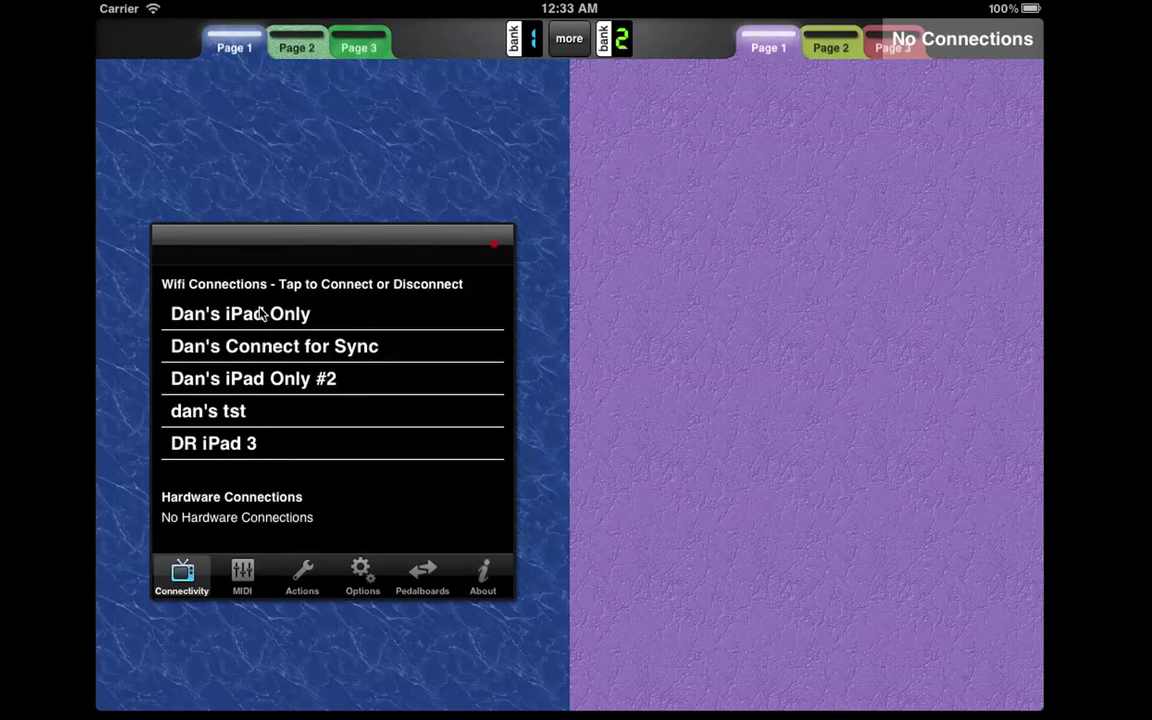
left_click(261, 314)
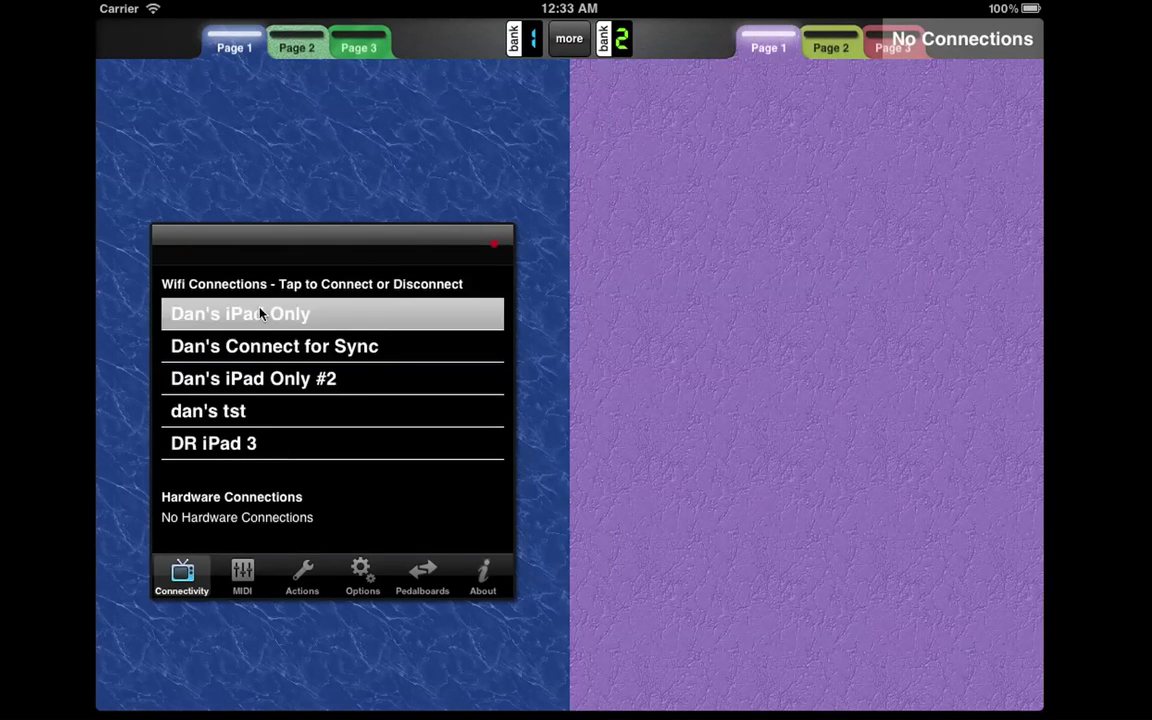
left_click(376, 155)
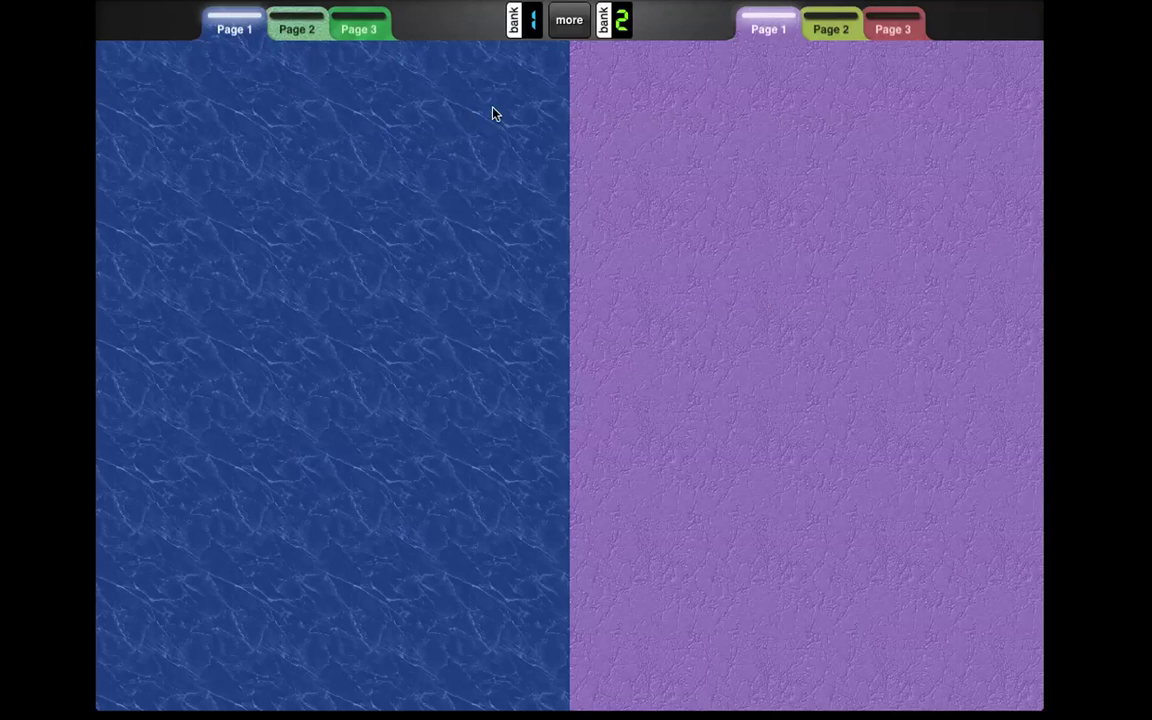
left_click(569, 20)
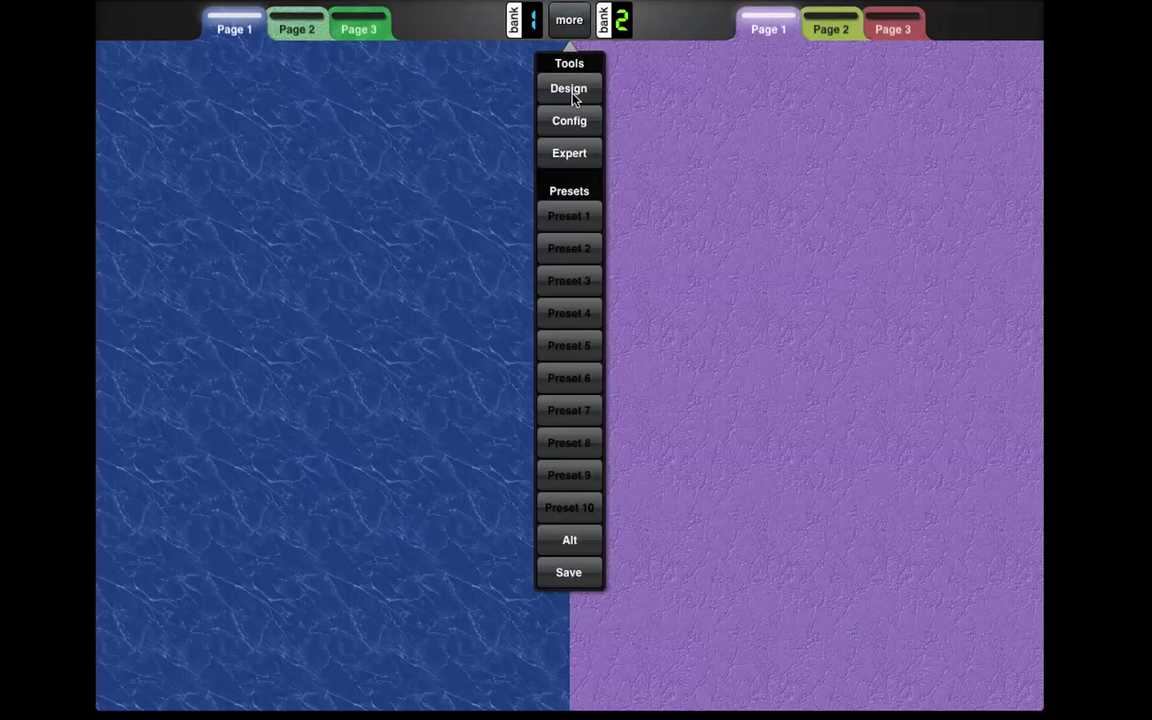
Enter Design mode and check, then close, the blue and purple Page 1 properties
left_click(570, 89)
left_click(234, 40)
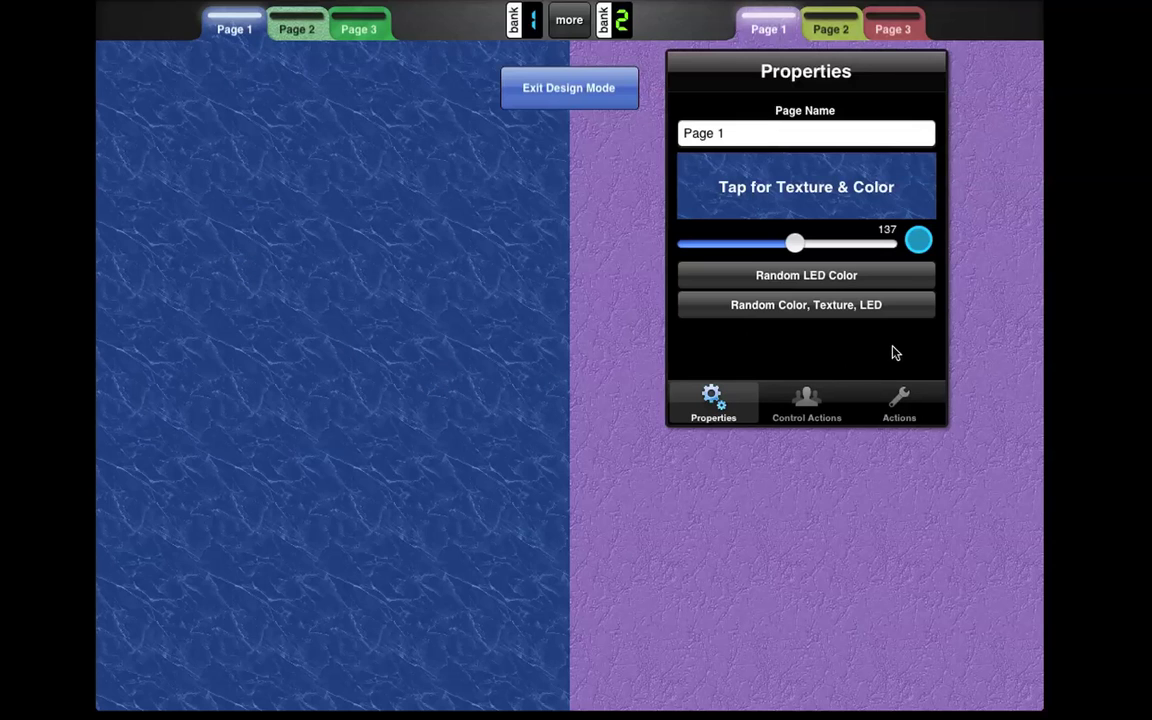
left_click(412, 307)
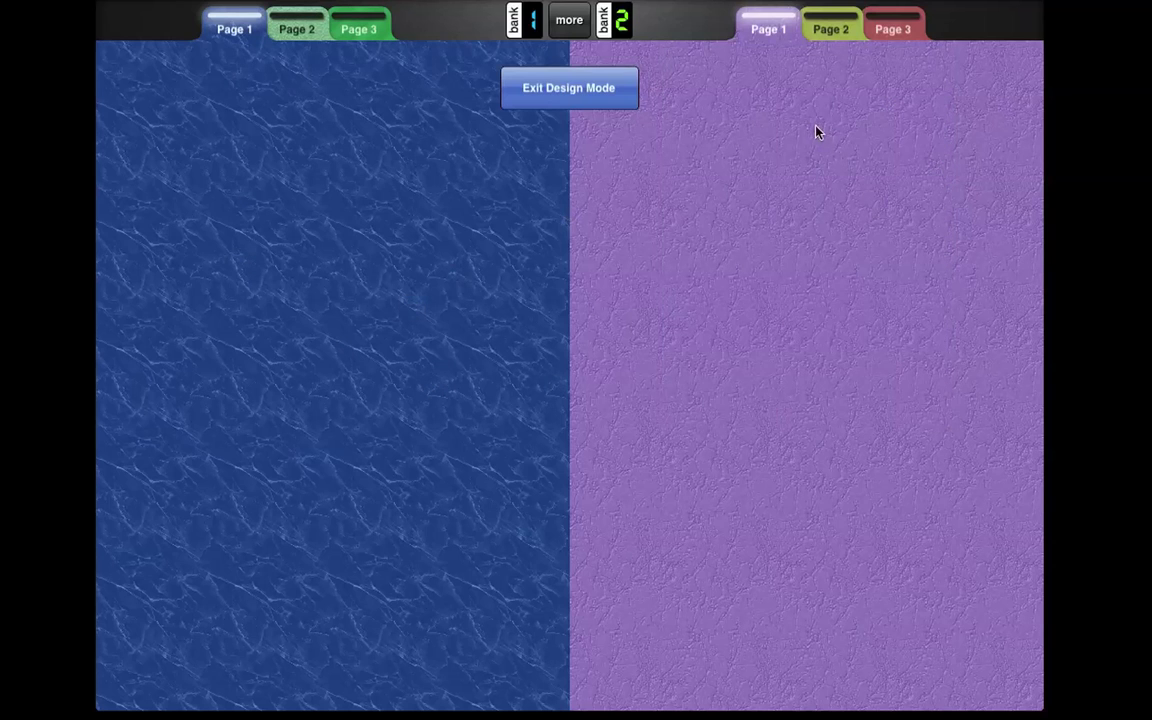
left_click(767, 27)
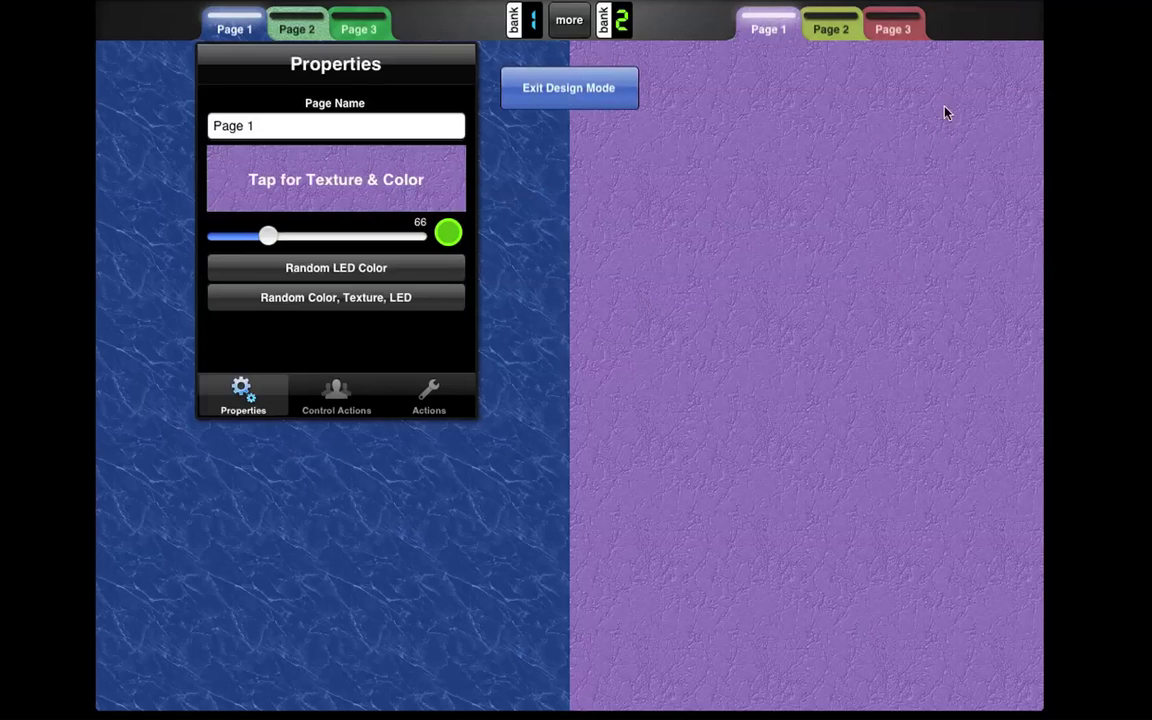
left_click(740, 221)
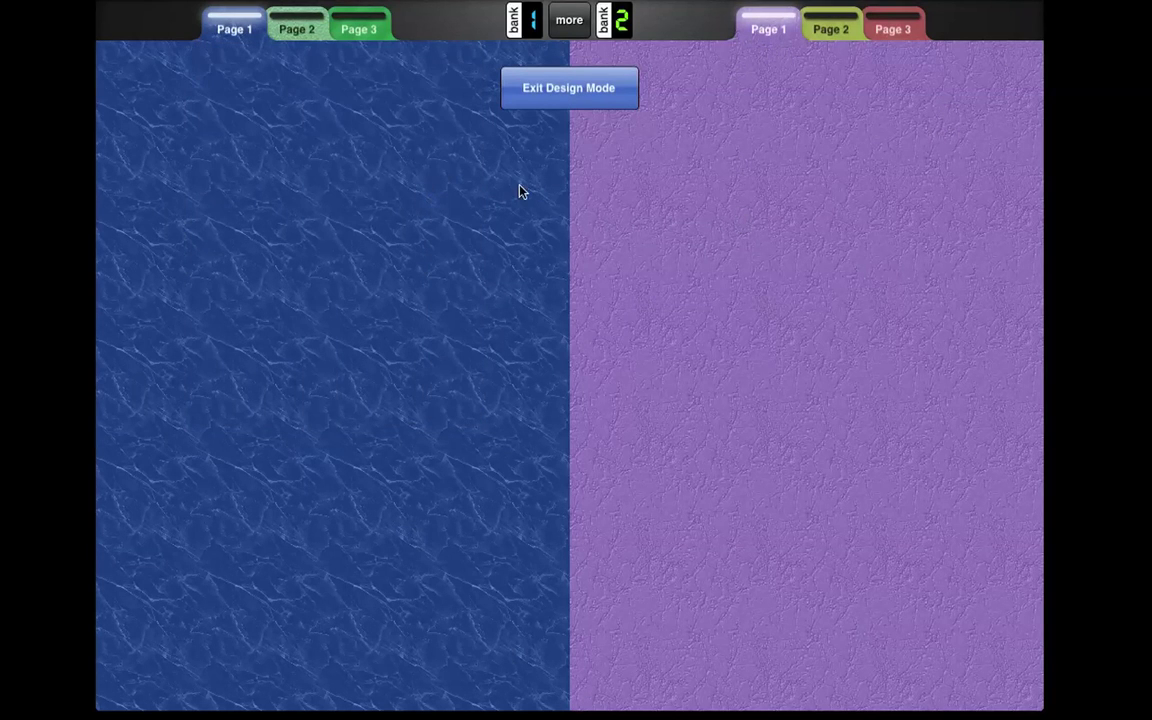
Add one Knob to the purple page, enlarge it and move it up-right
left_click(740, 221)
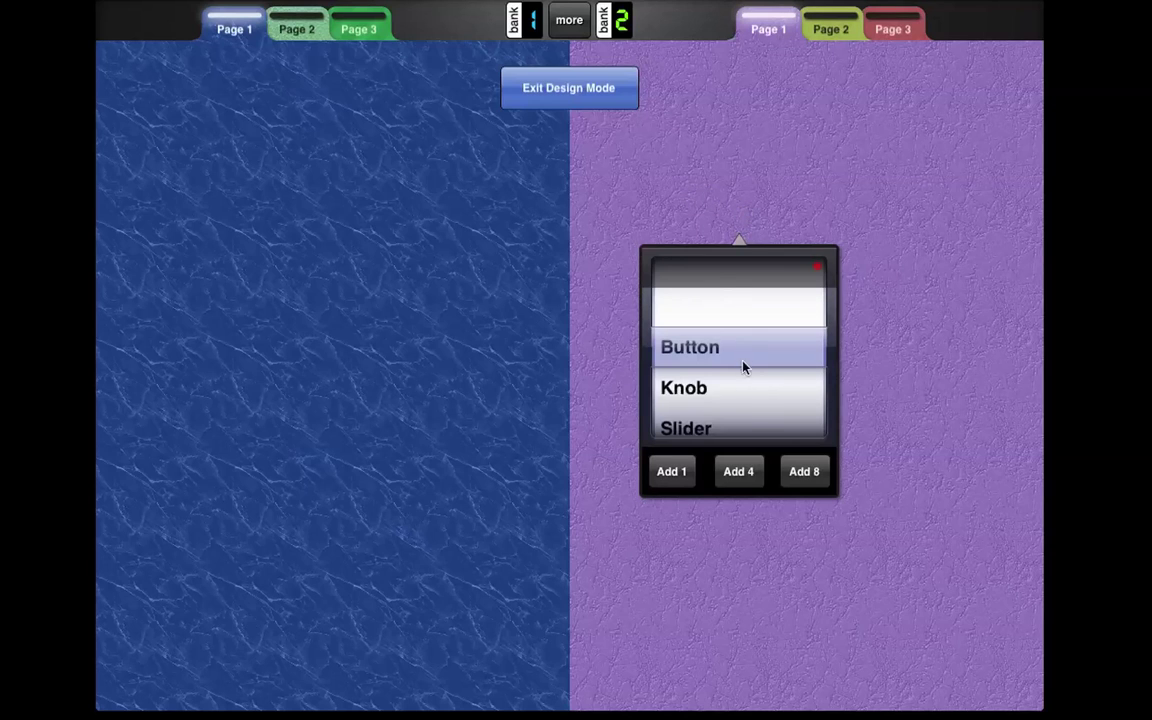
mouse_move(746, 368)
left_mouse_down()
mouse_move(761, 327)
mouse_move(762, 362)
left_mouse_up()
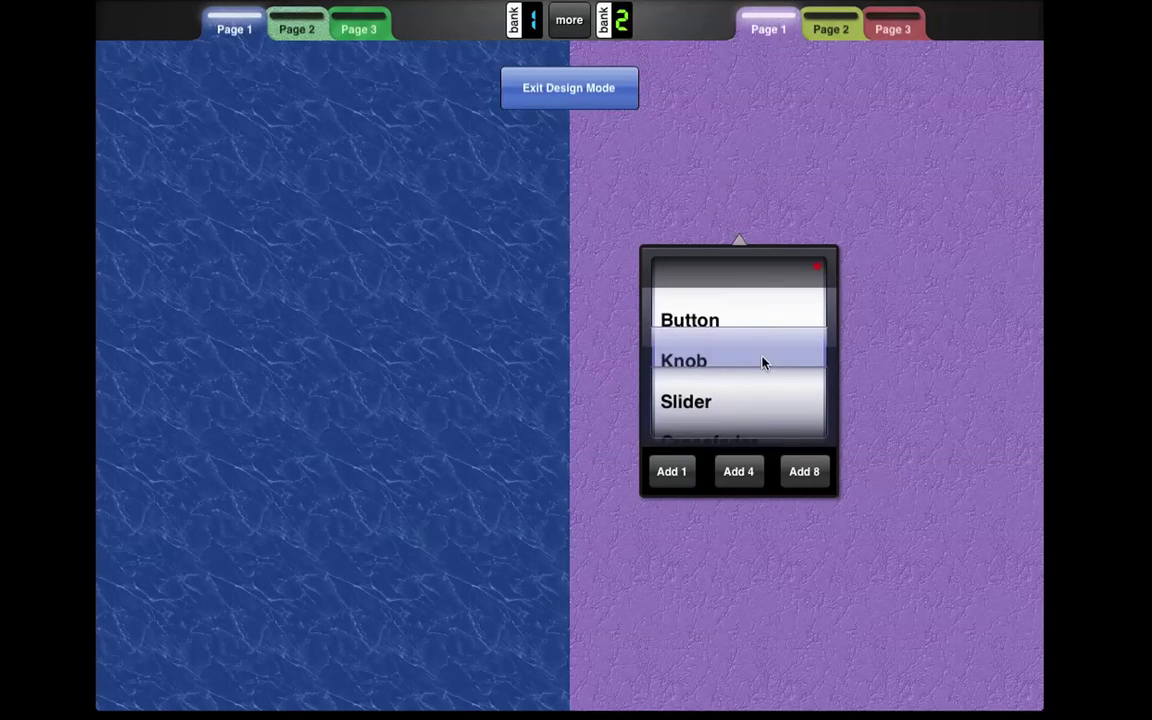
left_click(671, 471)
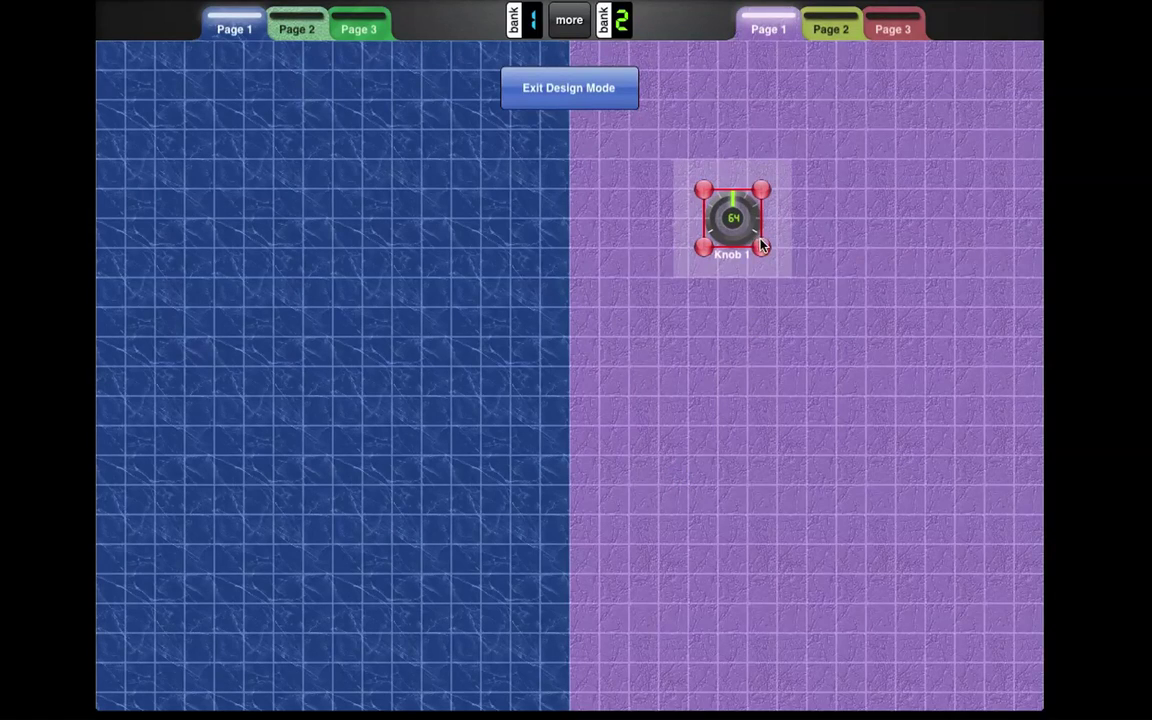
left_click_drag(761, 246, 905, 390)
left_click_drag(841, 320, 857, 292)
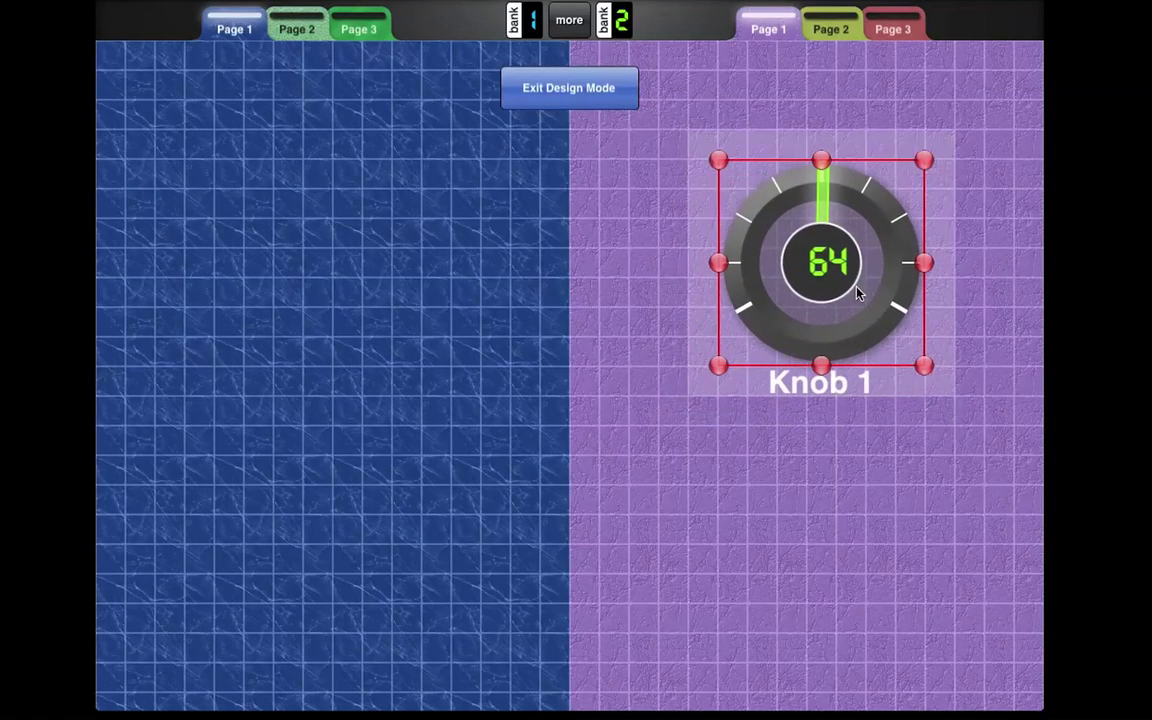
Review Knob 1's properties and label, then bring up its settings
double_click(828, 258)
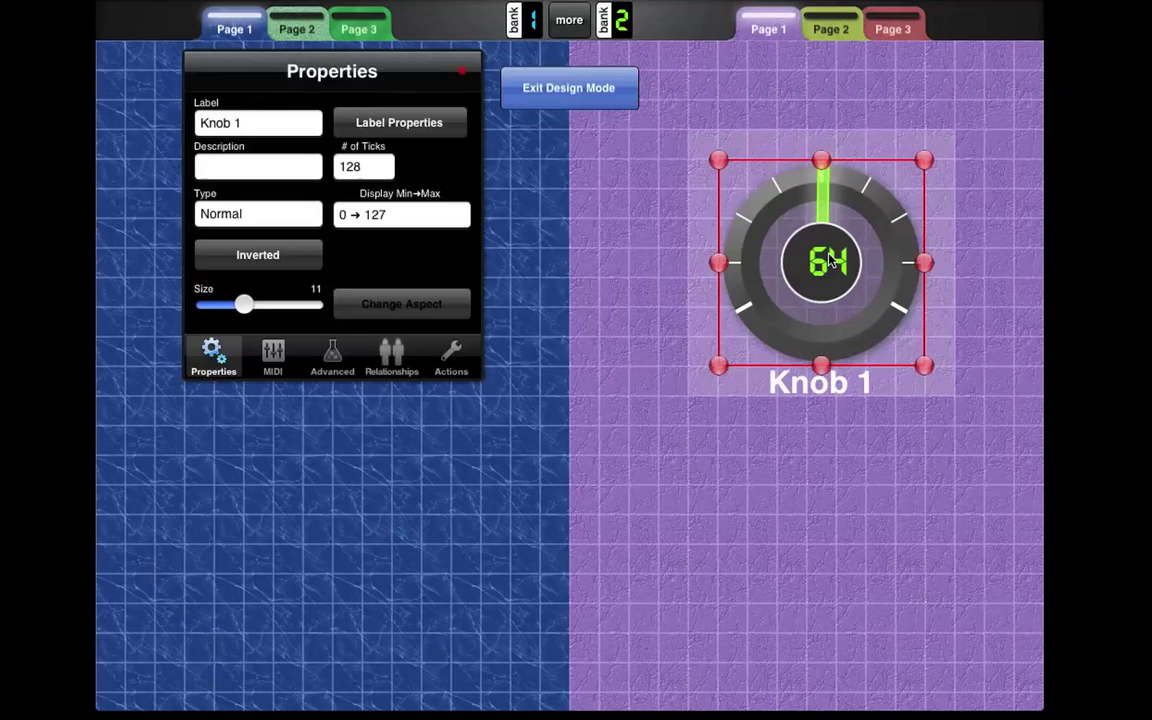
left_click(793, 455)
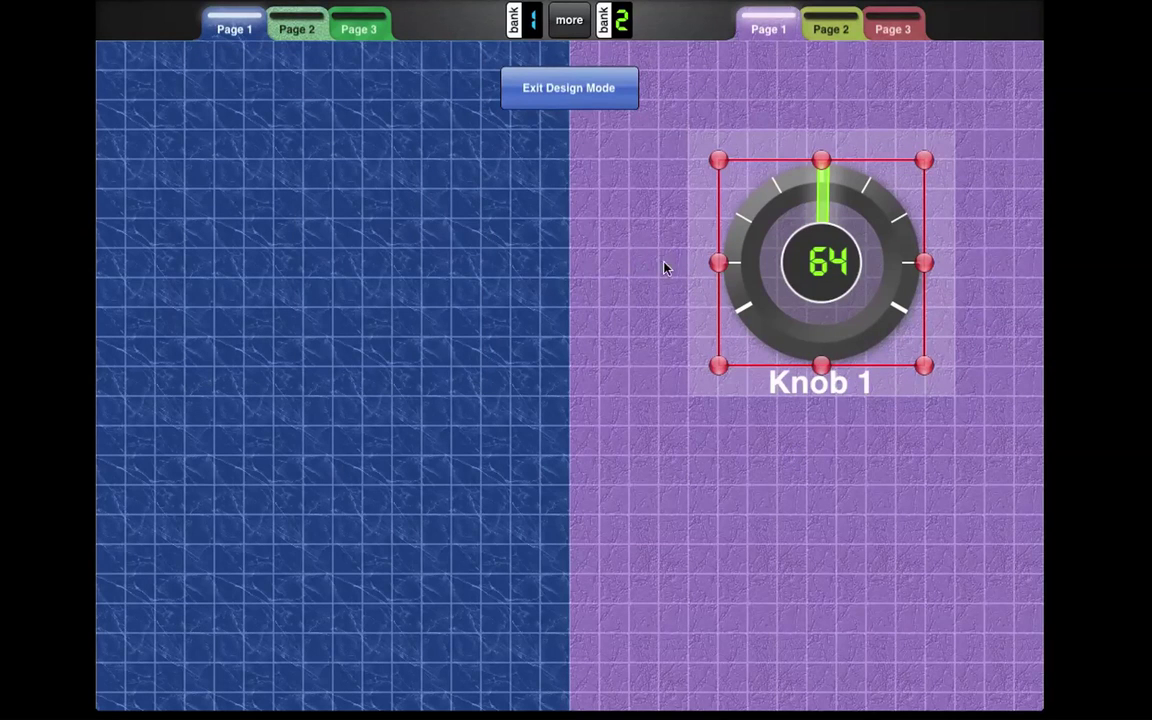
double_click(821, 282)
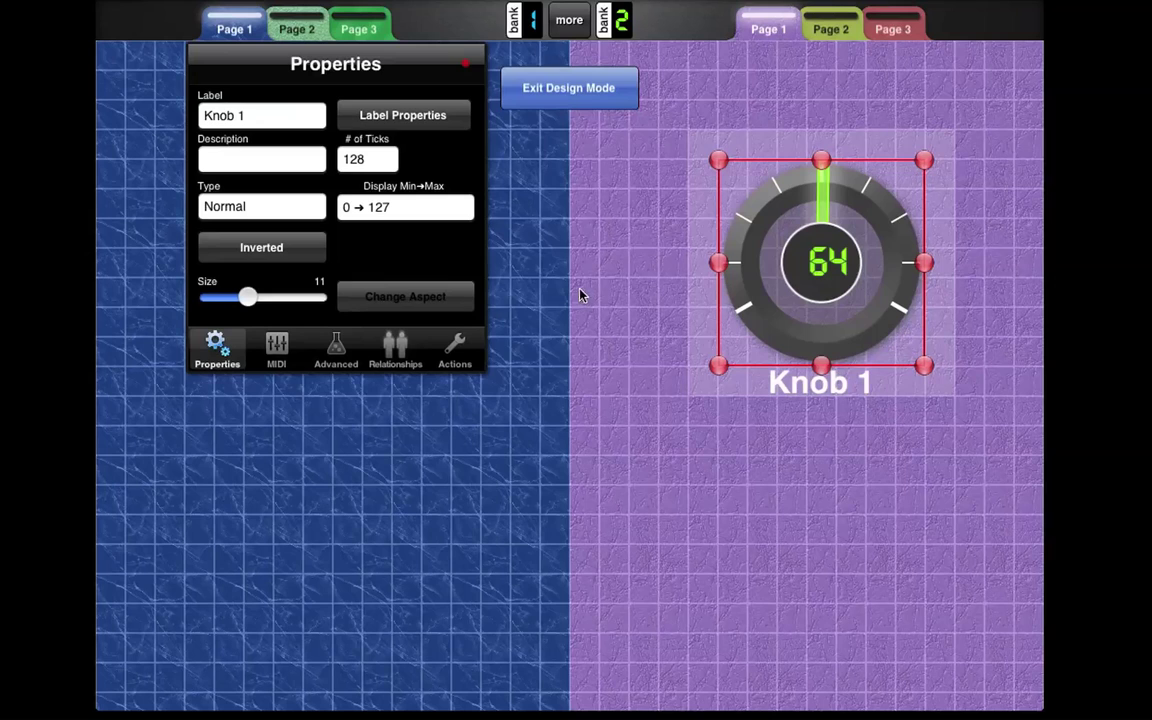
left_click(279, 118)
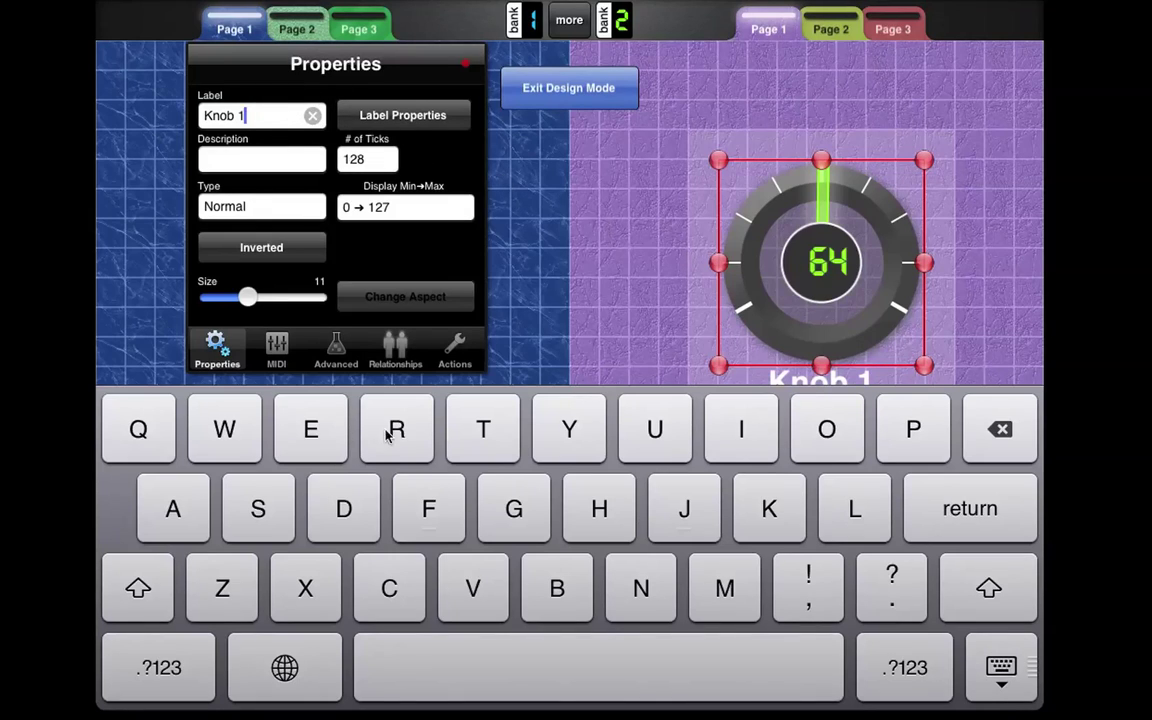
left_click(640, 281)
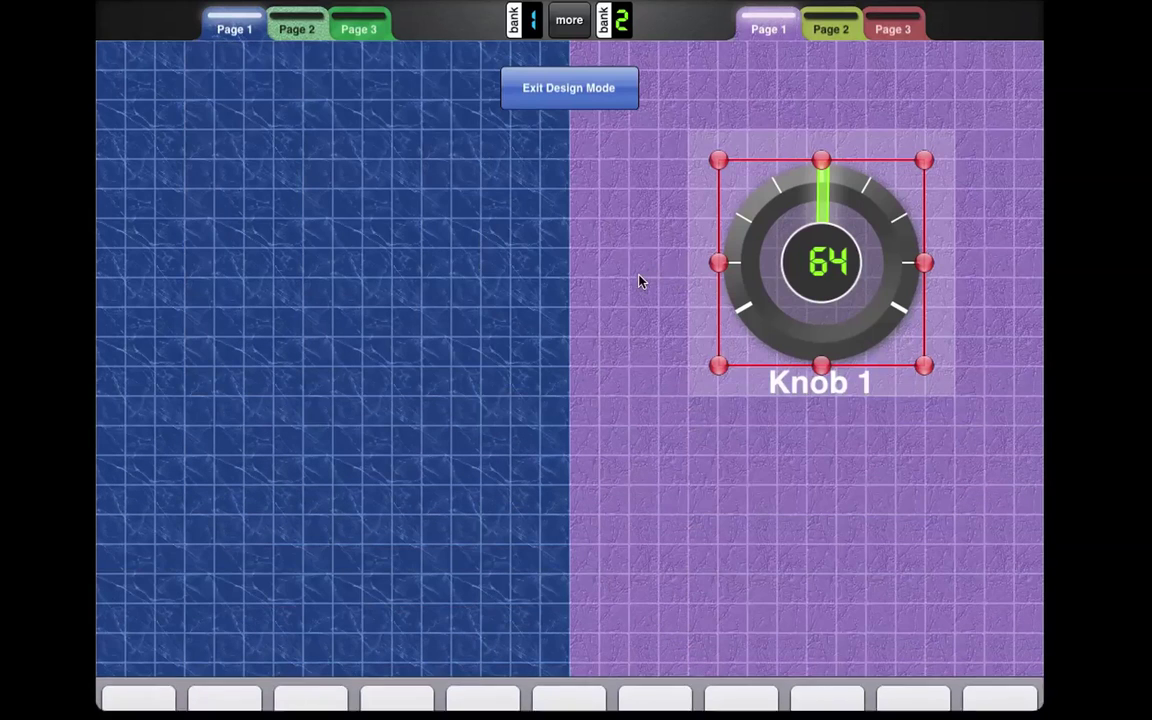
left_click(817, 275)
Delete Knob 1 from the purple page
left_click(455, 350)
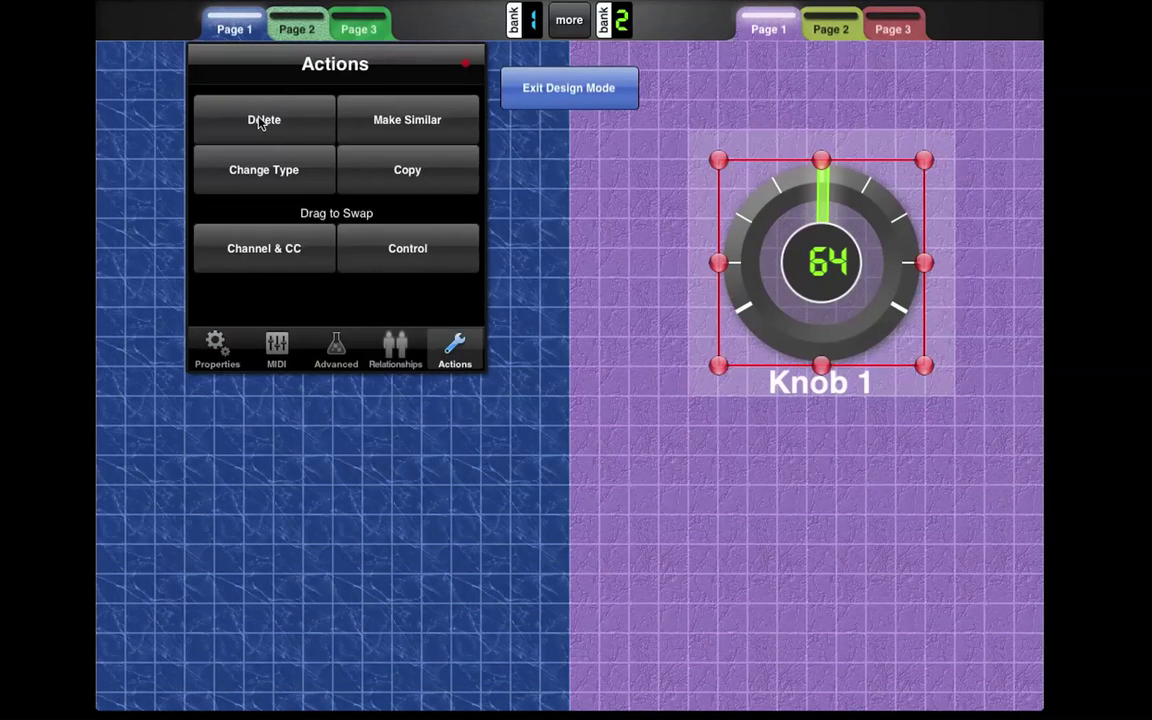
left_click(262, 122)
left_click(786, 443)
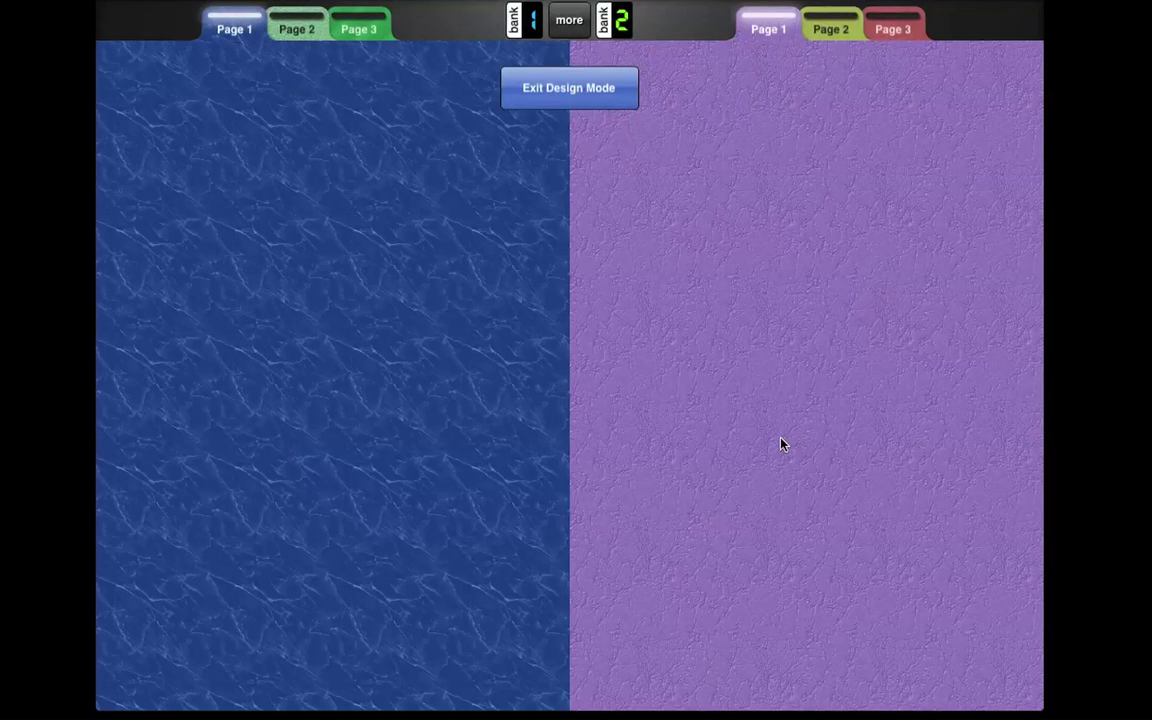
Reset the blue Page 1 to the default template using unused CCs
left_click(236, 38)
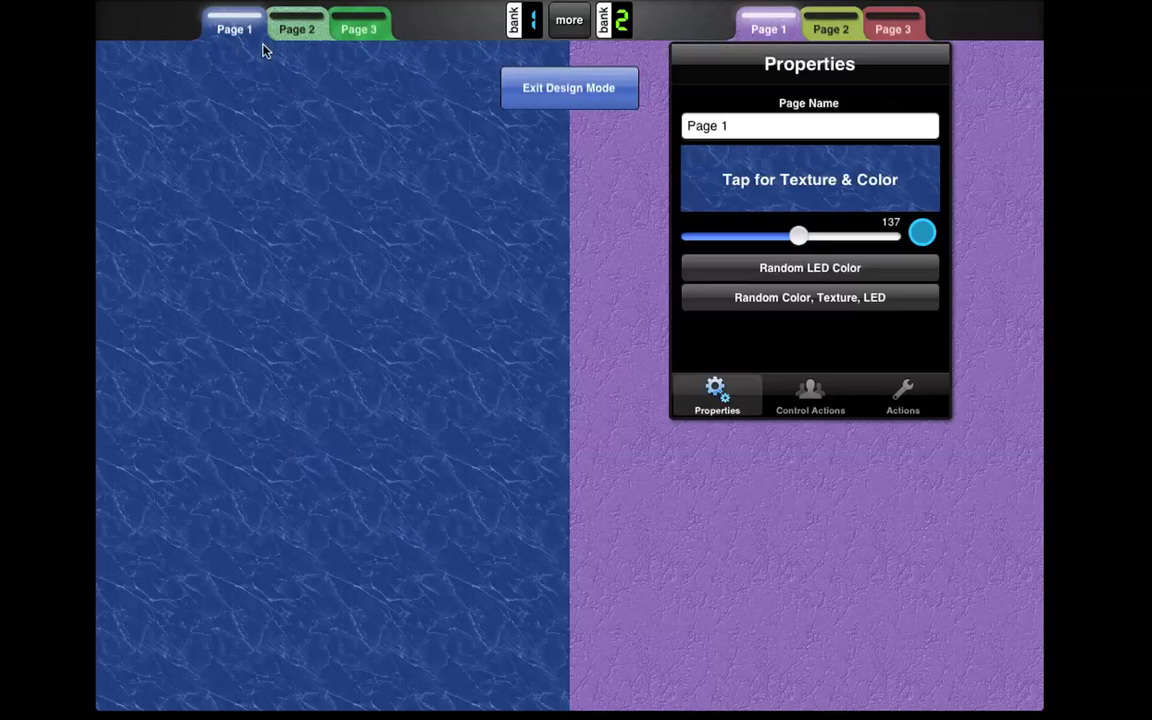
left_click(785, 393)
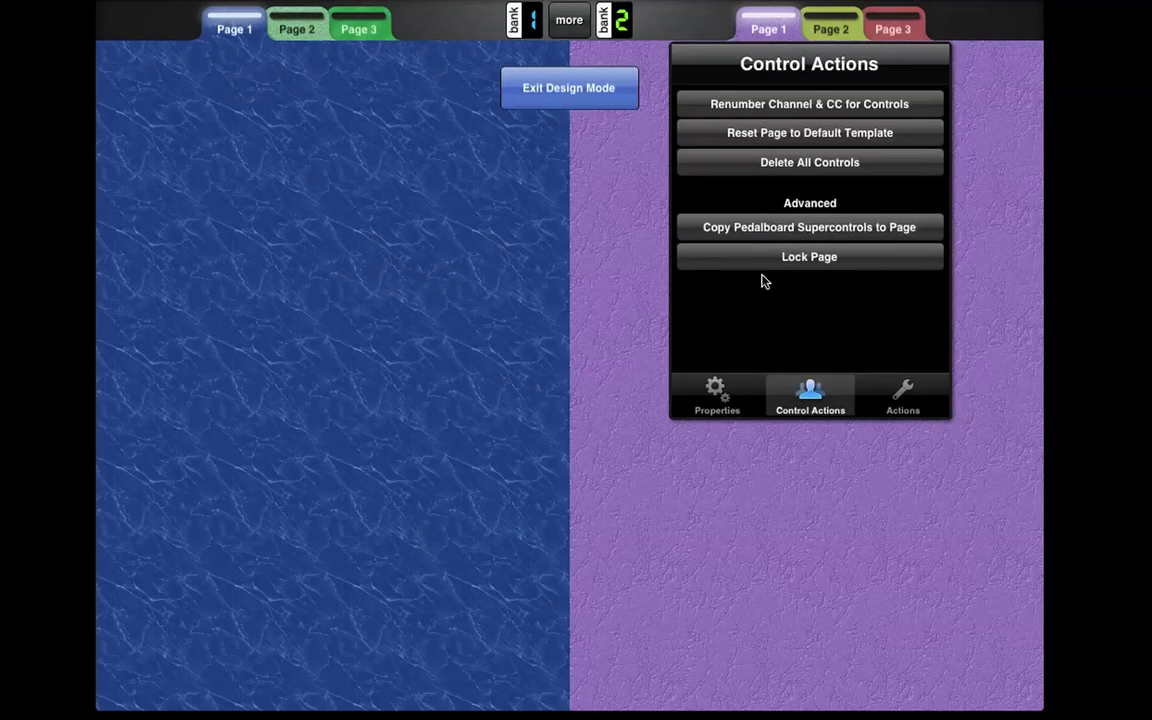
left_click(771, 136)
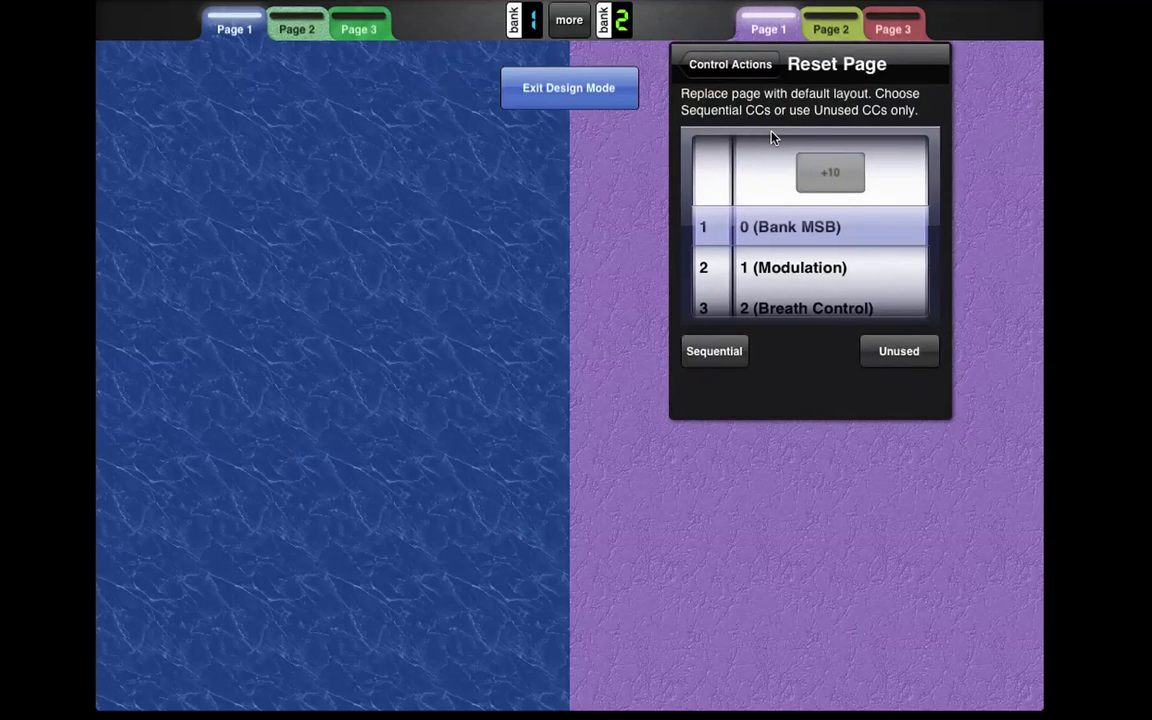
left_click(909, 359)
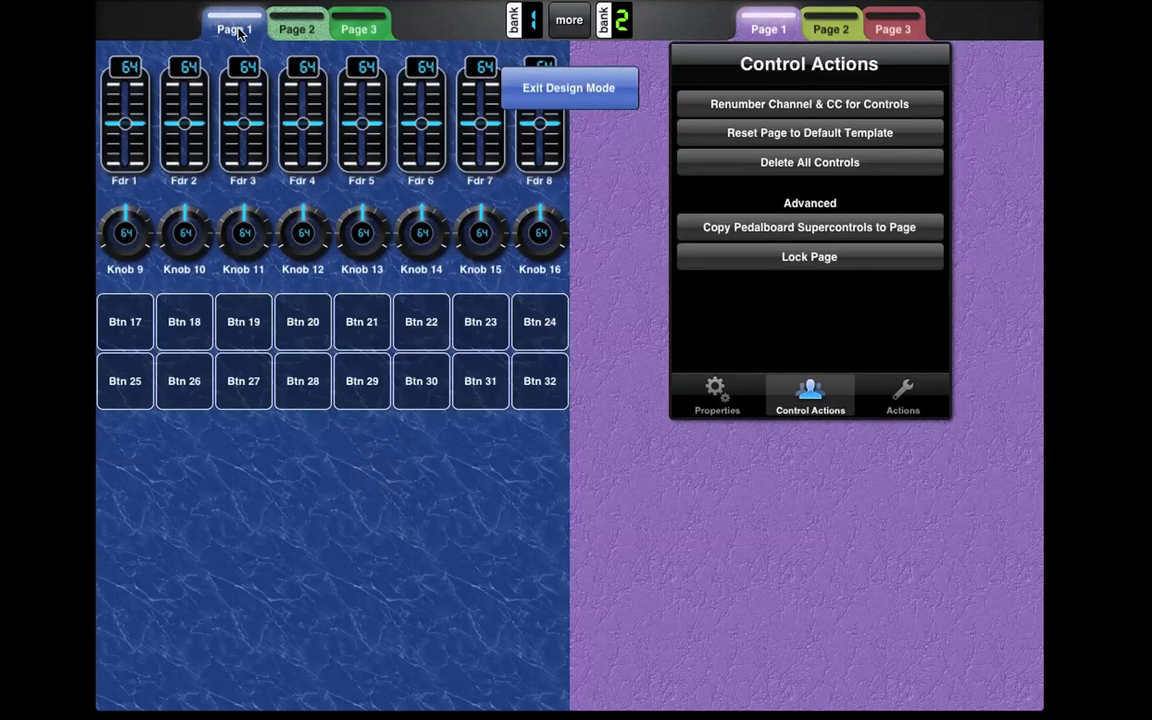
left_click(600, 90)
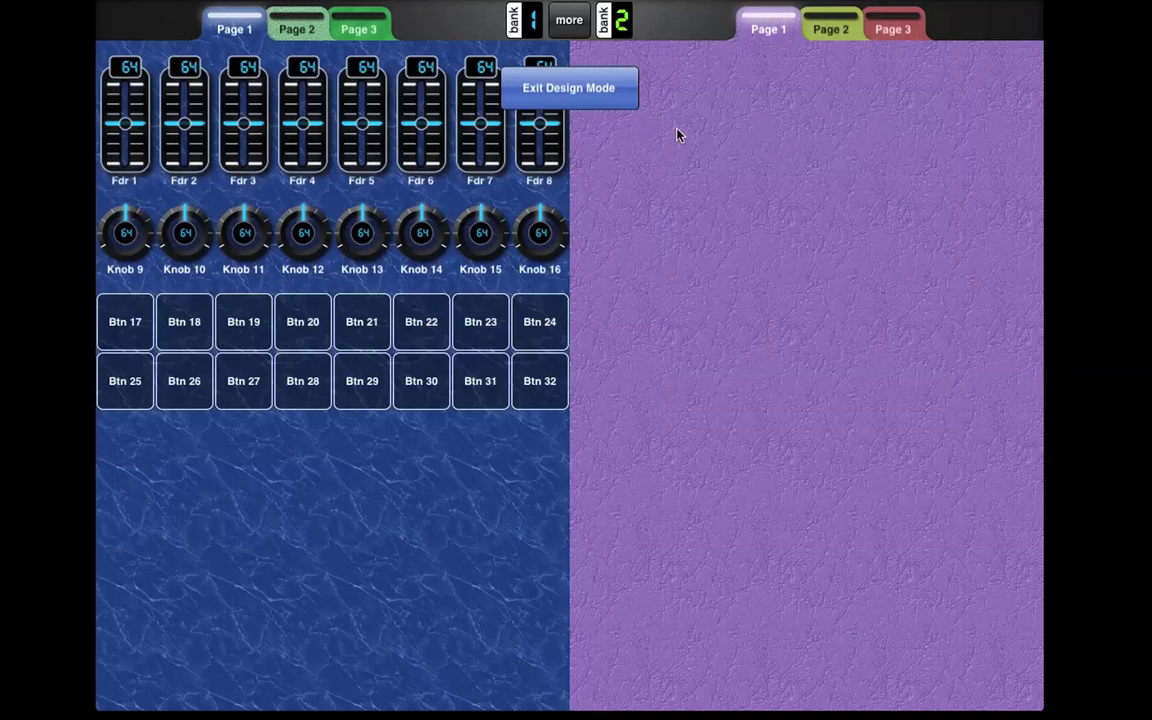
Randomize Page 1's look to a lime-green texture, then shift the LED colour to green at 101
left_click_drag(600, 98, 856, 452)
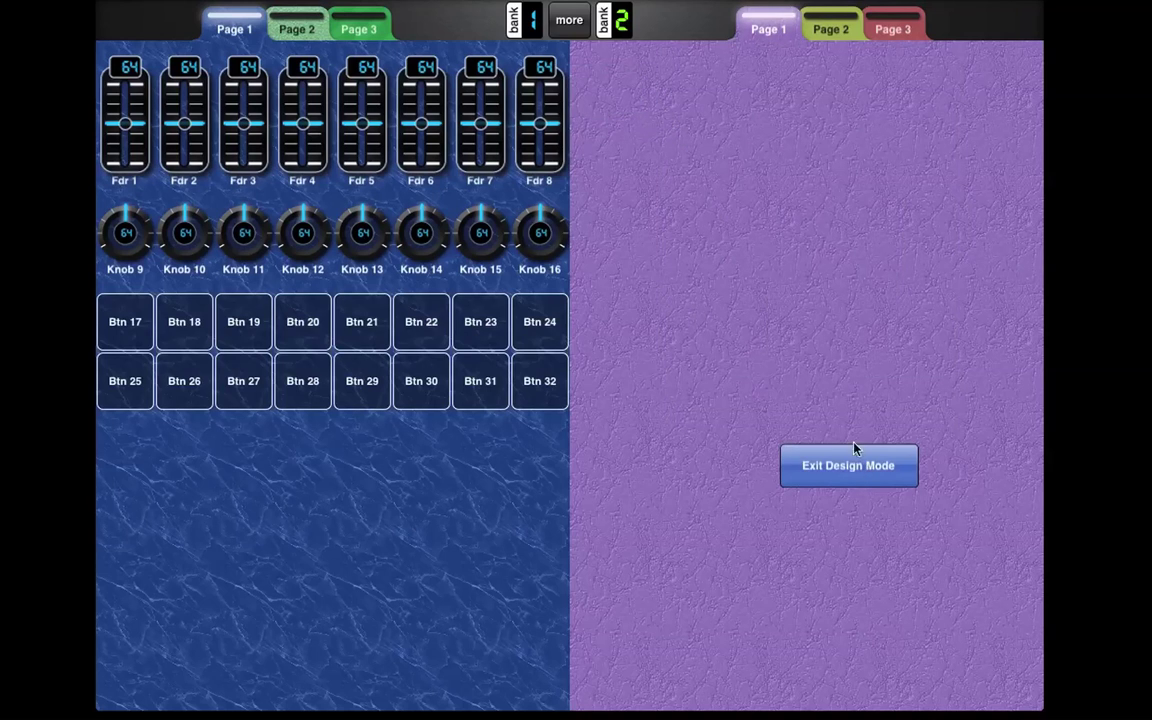
left_click(226, 30)
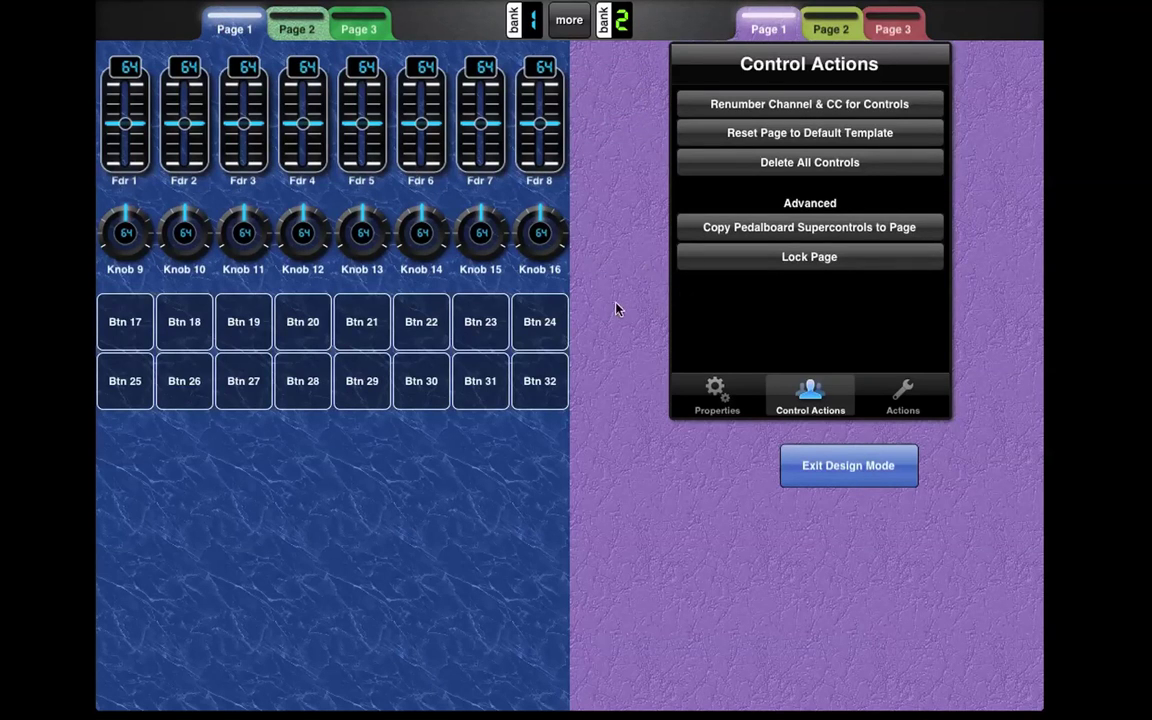
left_click(714, 390)
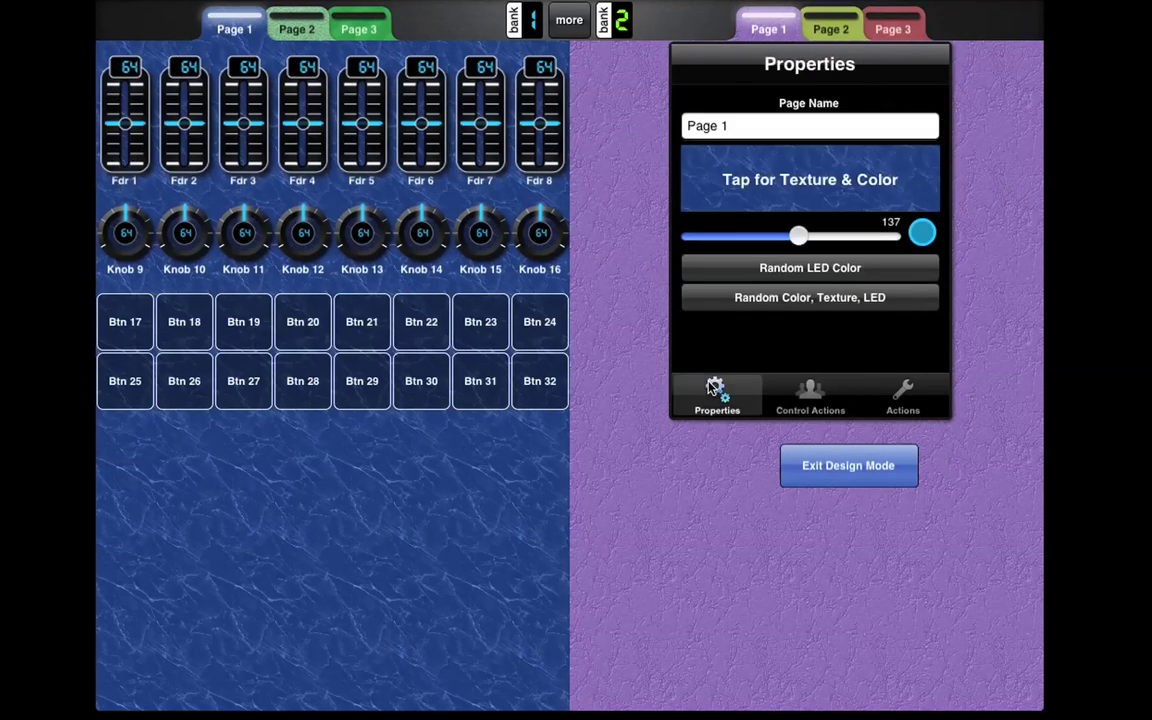
left_click(815, 300)
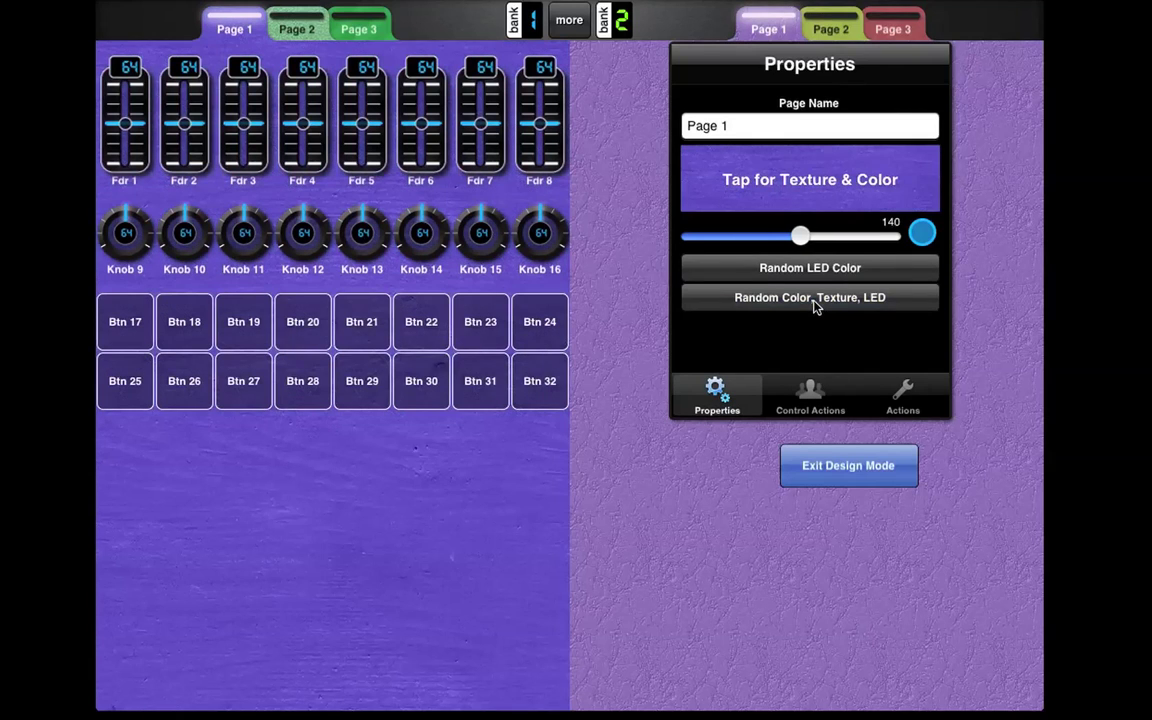
left_click(815, 300)
left_click(815, 300)
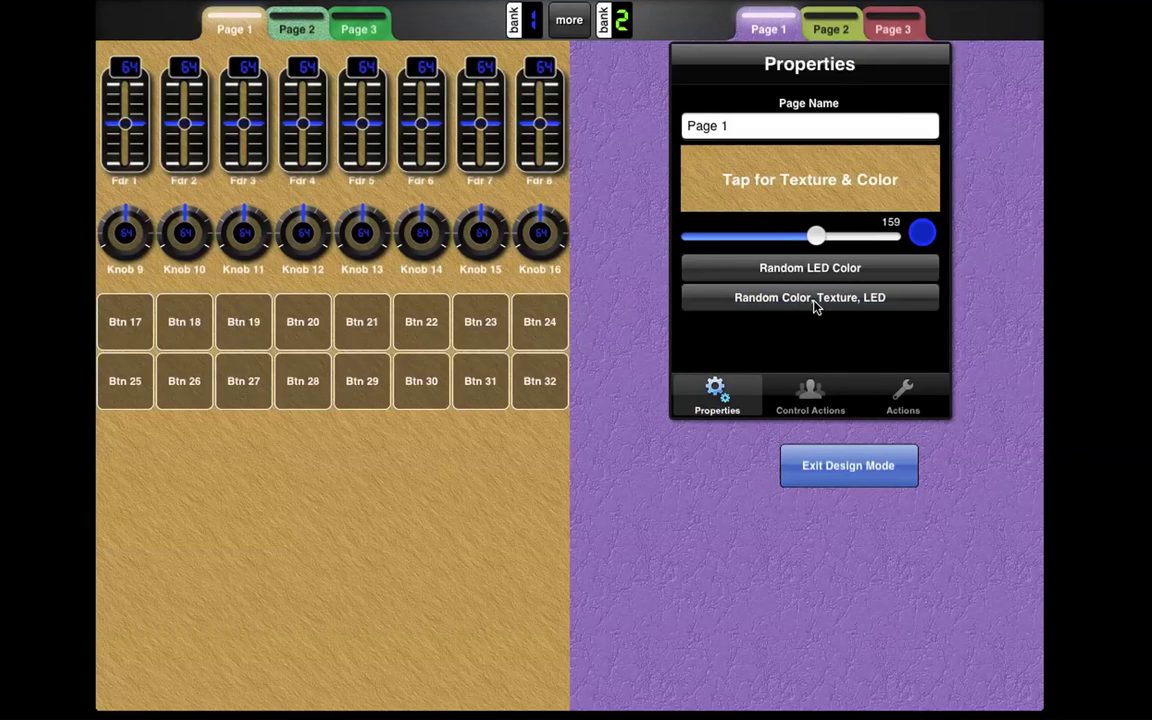
left_click(815, 304)
left_click(815, 300)
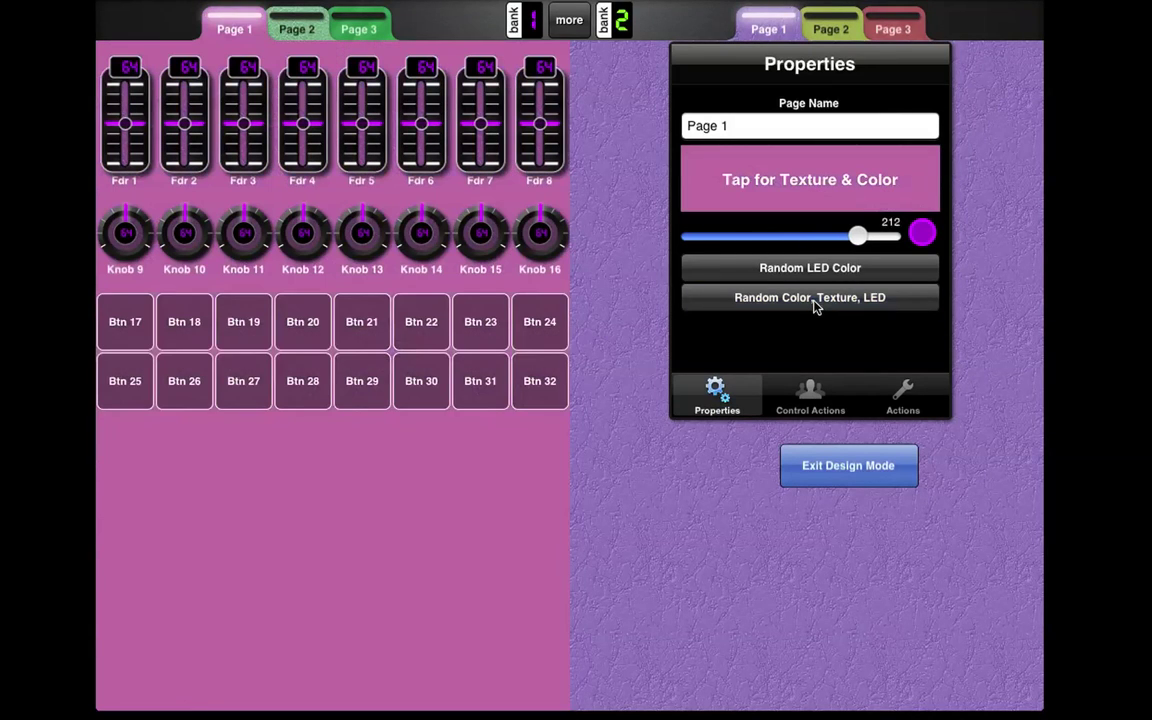
left_click(815, 300)
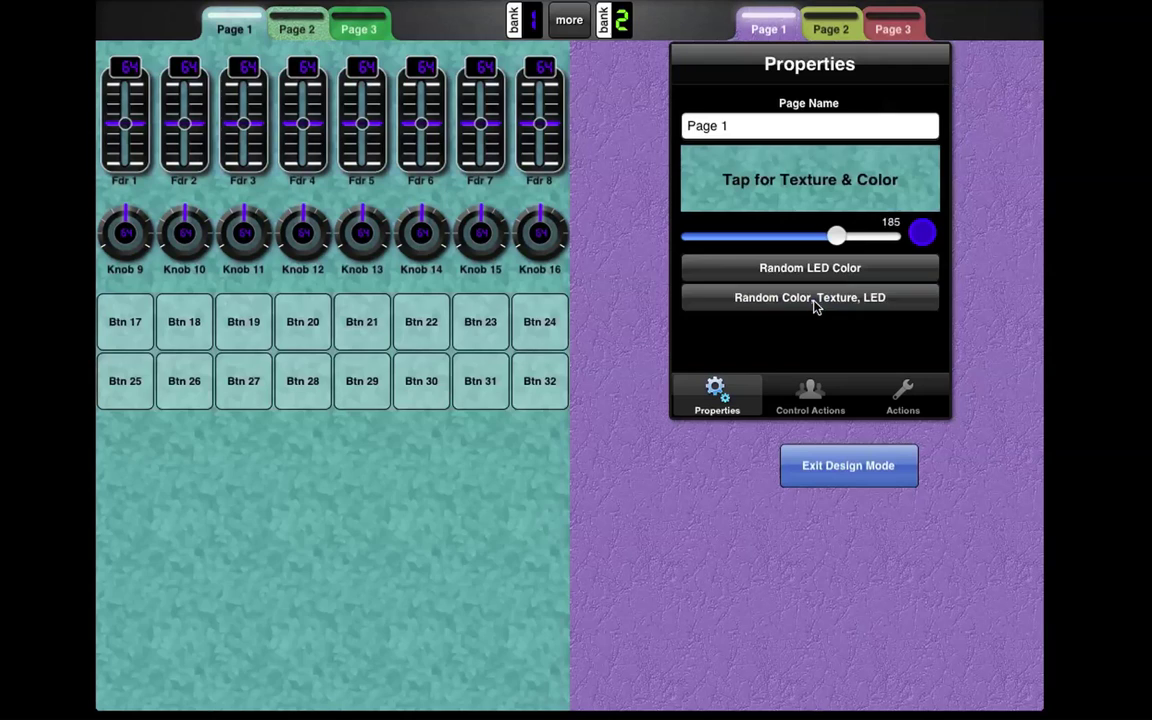
left_click(815, 300)
left_click_drag(861, 236, 771, 237)
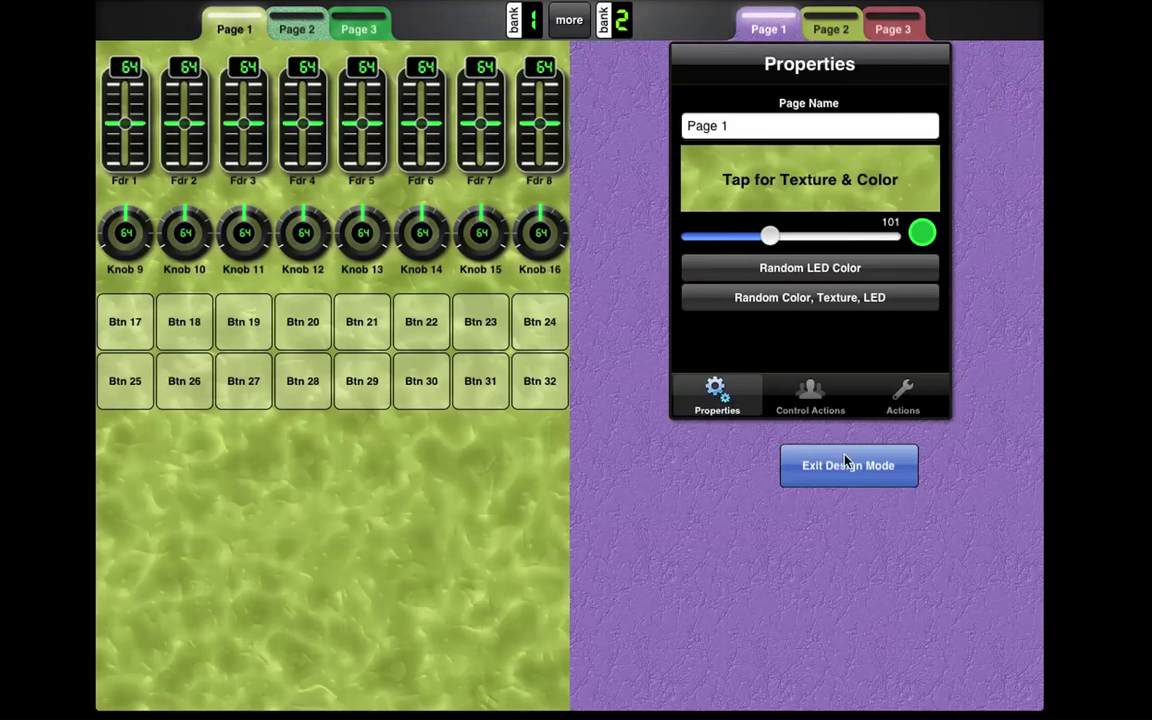
In play mode, switch on Btn 17, 26, 19, 29, 28, 22, 31 and 24
left_click(872, 470)
left_click(875, 475)
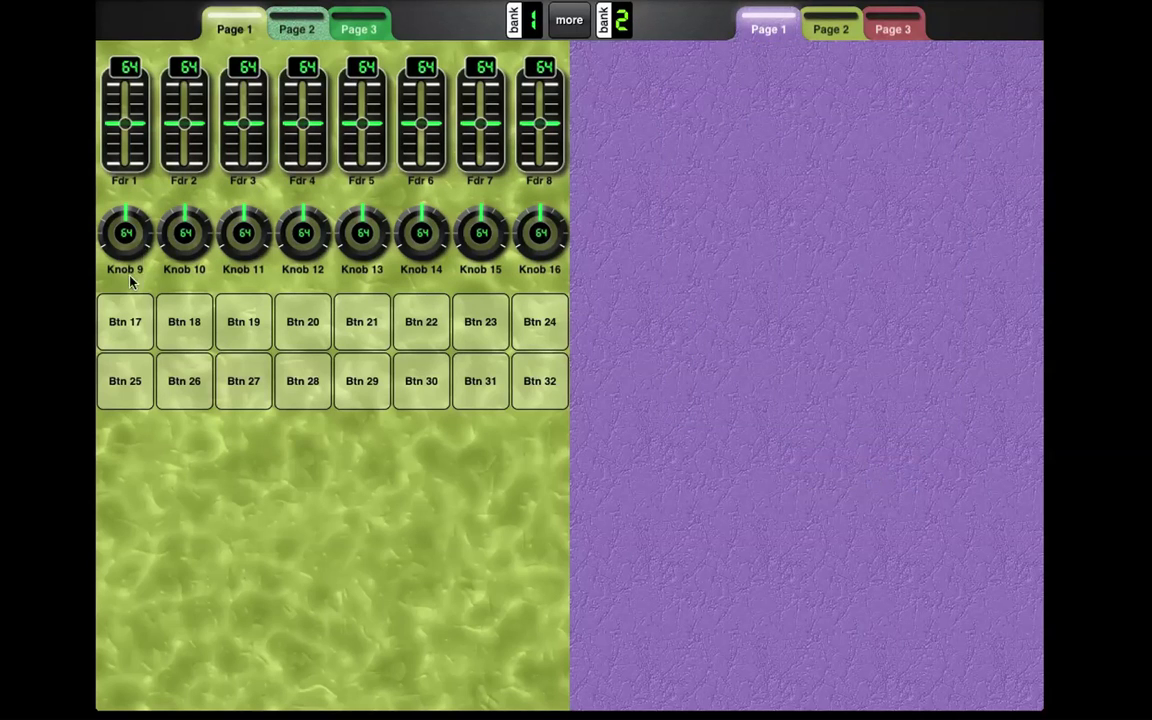
left_click(122, 318)
left_click(184, 396)
left_click(240, 326)
left_click(345, 392)
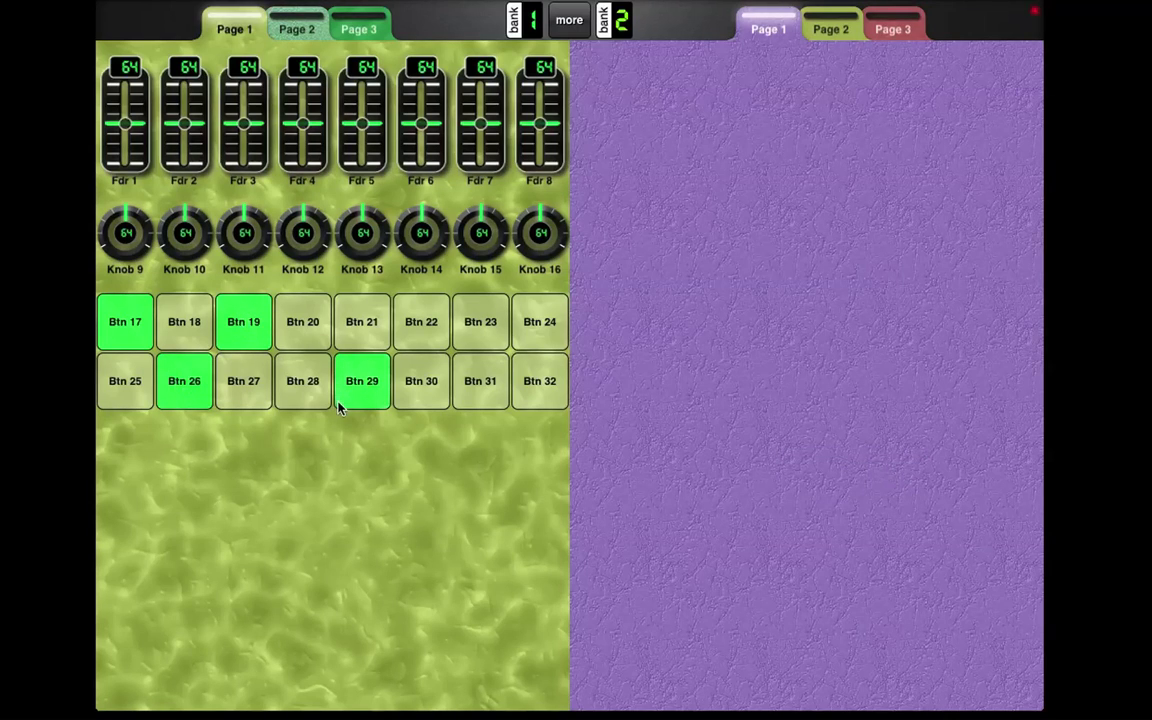
left_click(298, 384)
left_click(426, 332)
left_click(481, 385)
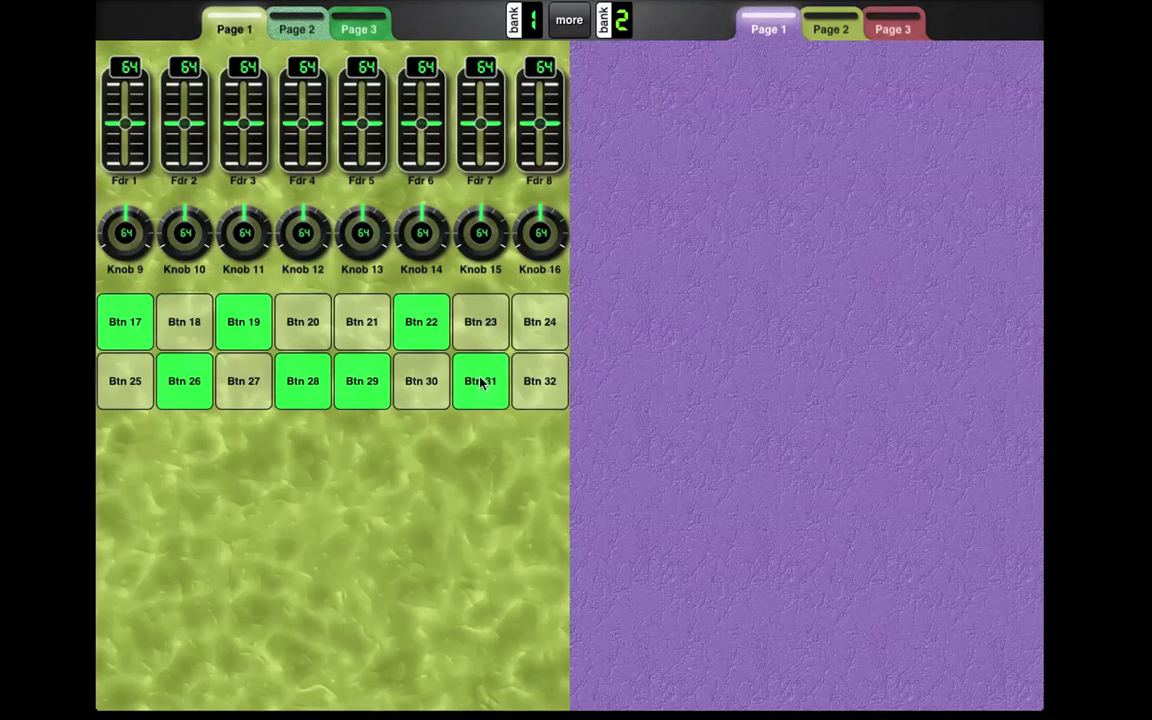
left_click(553, 316)
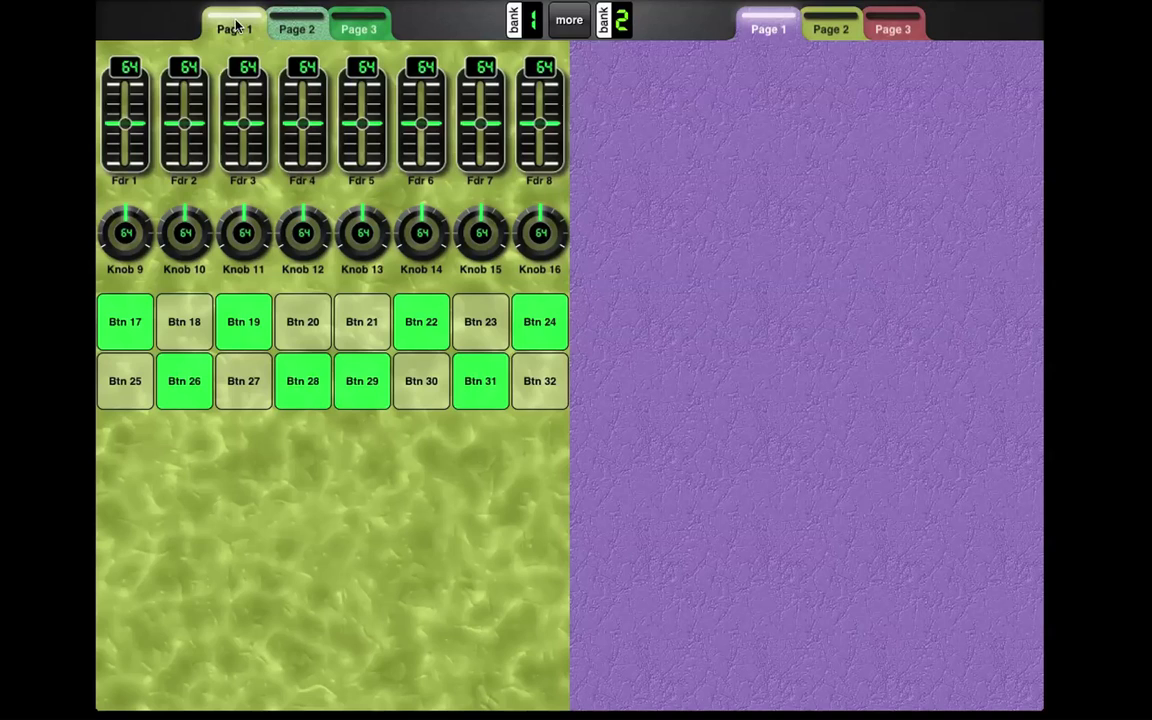
Back in Design mode, randomize Page 1 to crimson leather with magenta LEDs at 221
left_click(566, 20)
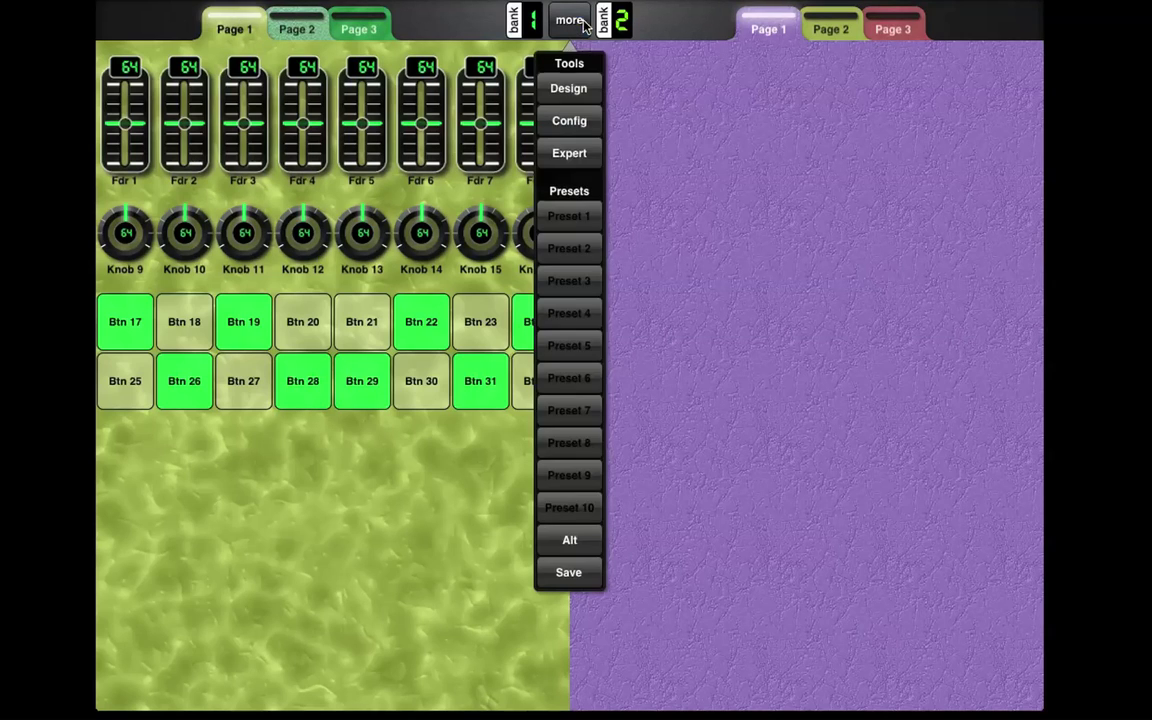
left_click(596, 87)
left_click(218, 33)
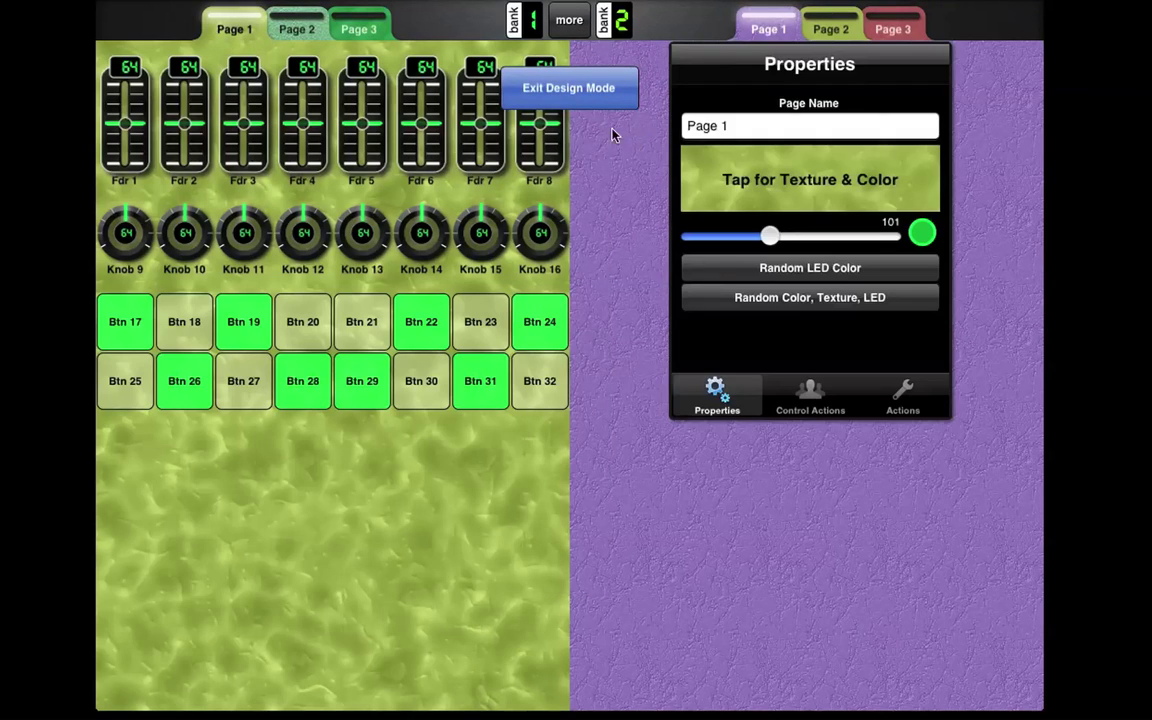
left_click(533, 110)
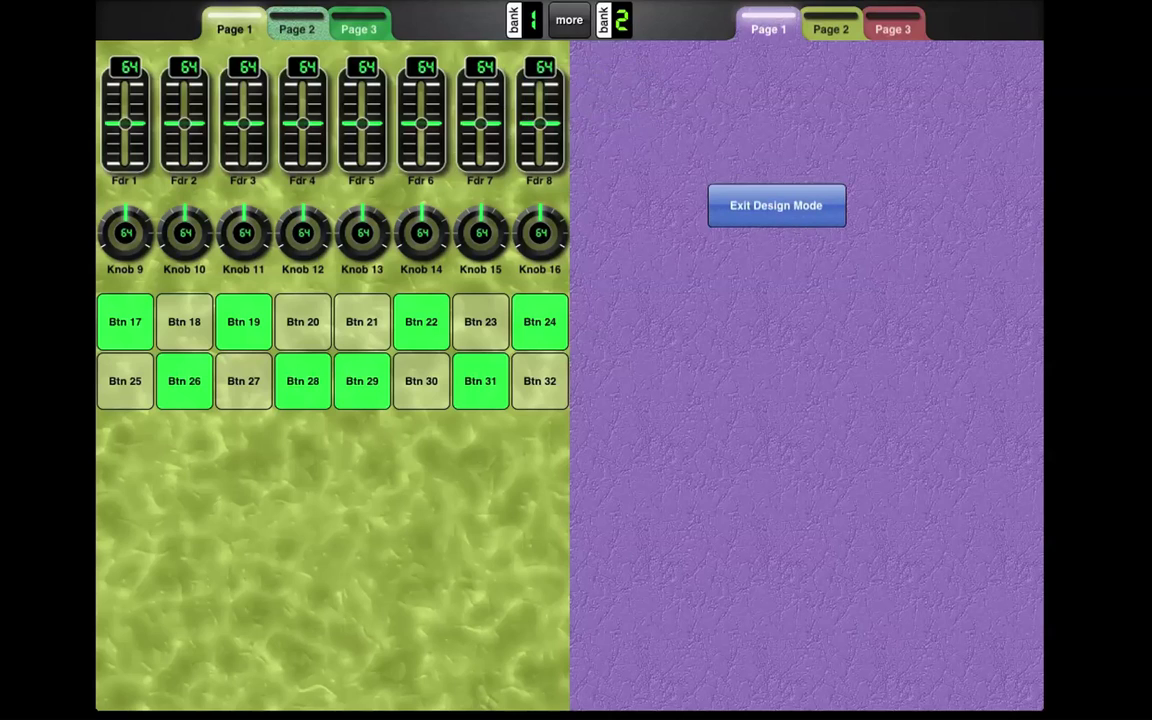
left_click(225, 20)
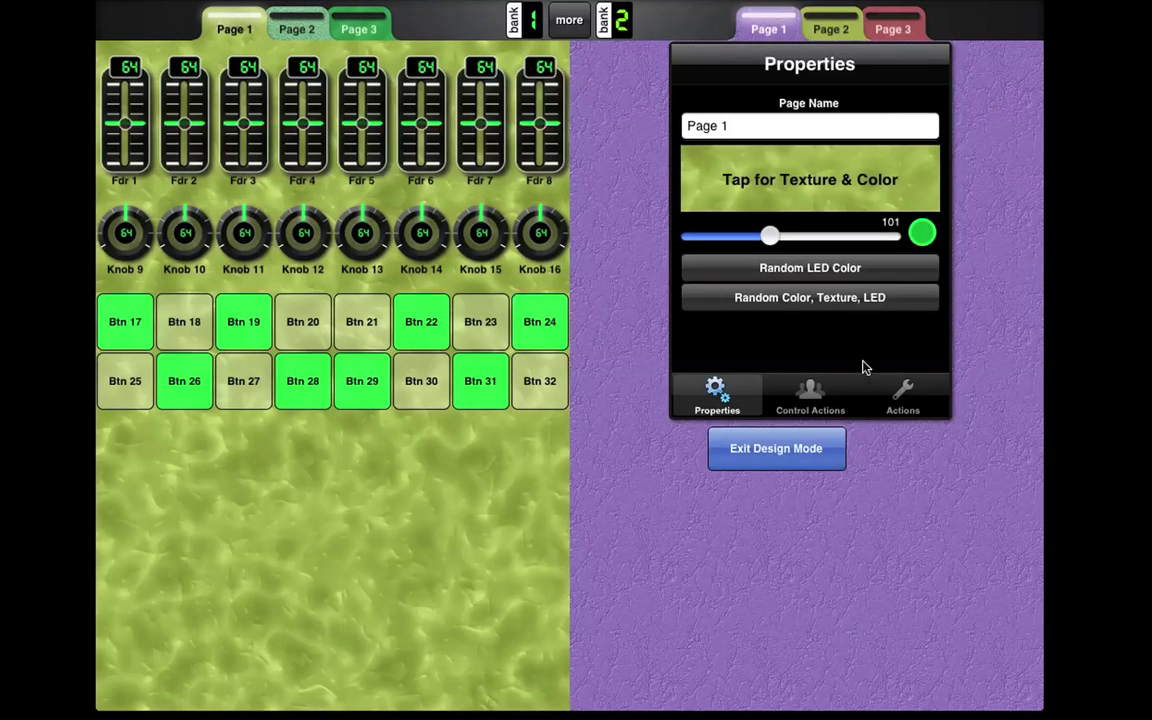
left_click(842, 303)
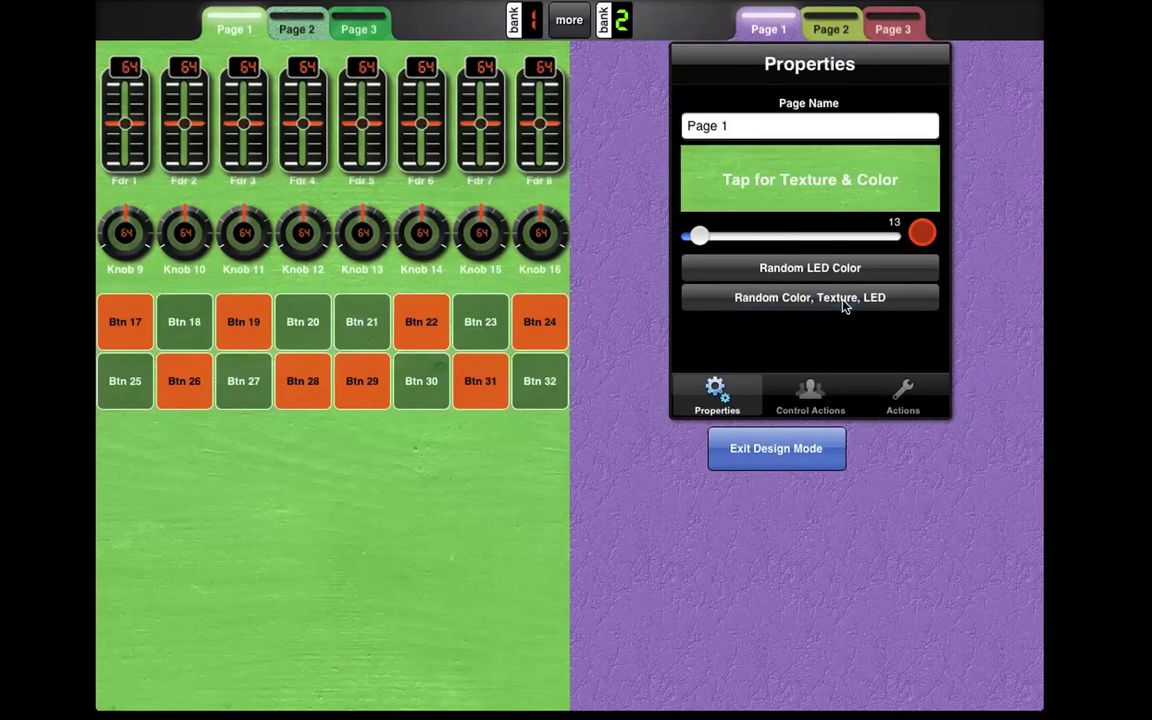
left_click(842, 300)
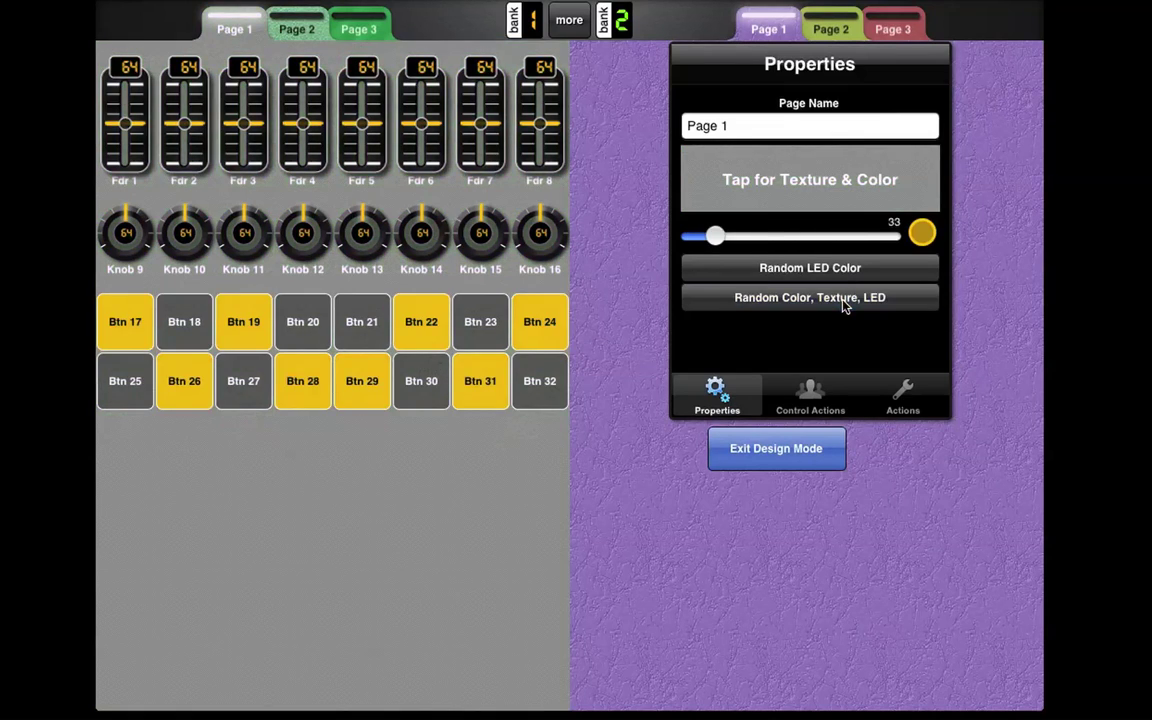
left_click(842, 300)
left_click(842, 300)
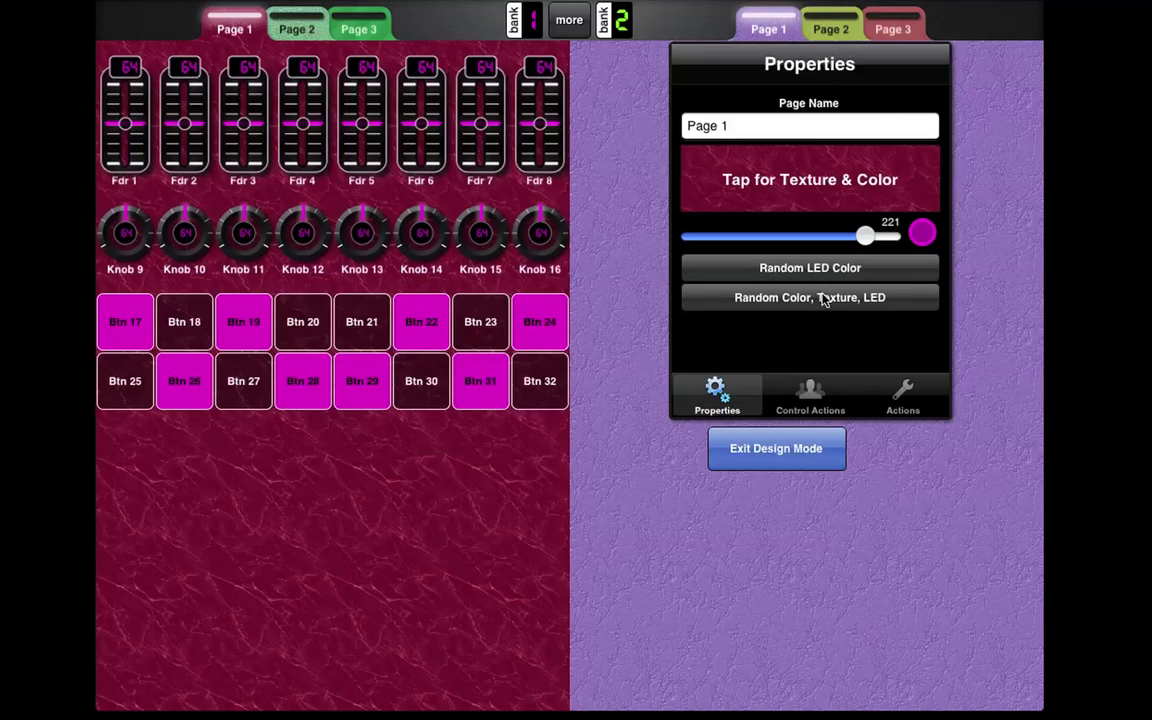
left_click(533, 465)
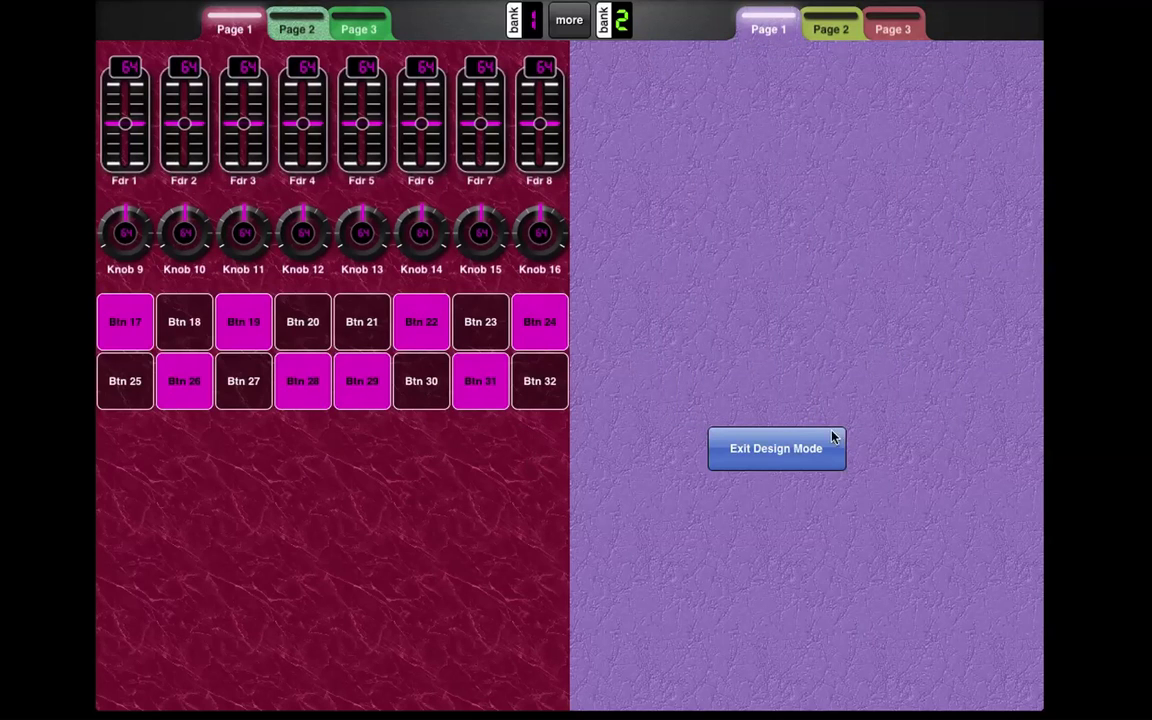
Move Fdr 6 onto the purple page and resize it into a large, wide horizontal fader
left_click_drag(812, 440, 760, 555)
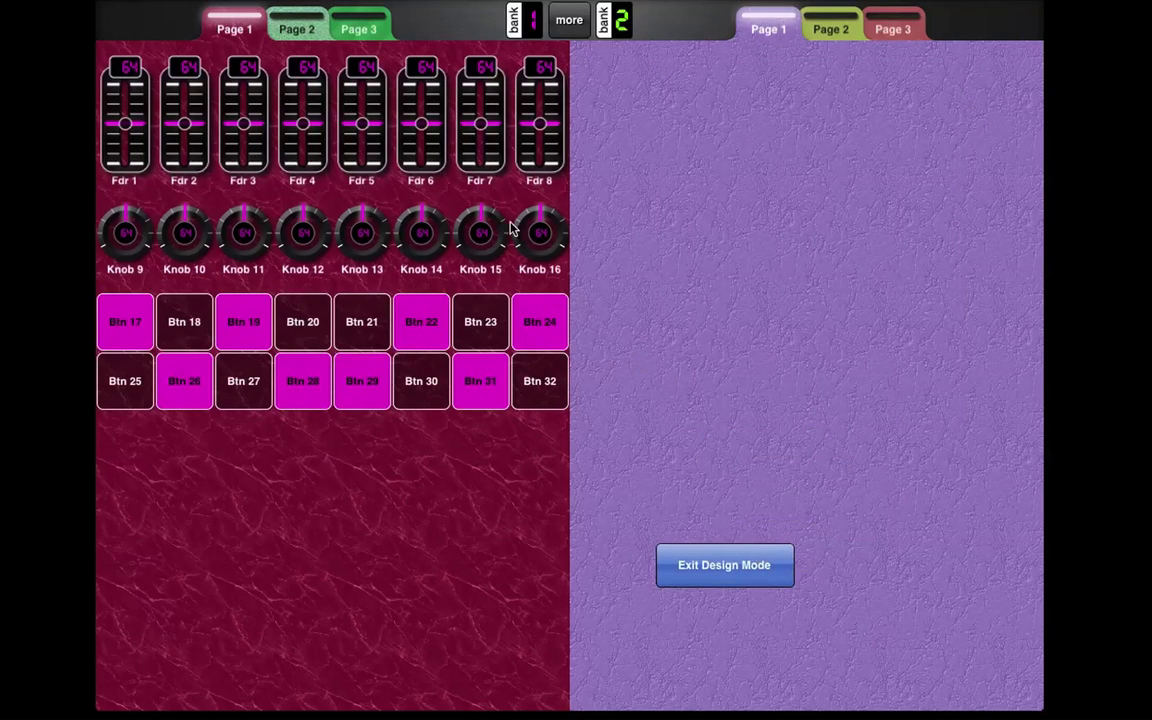
left_click_drag(406, 137, 616, 141)
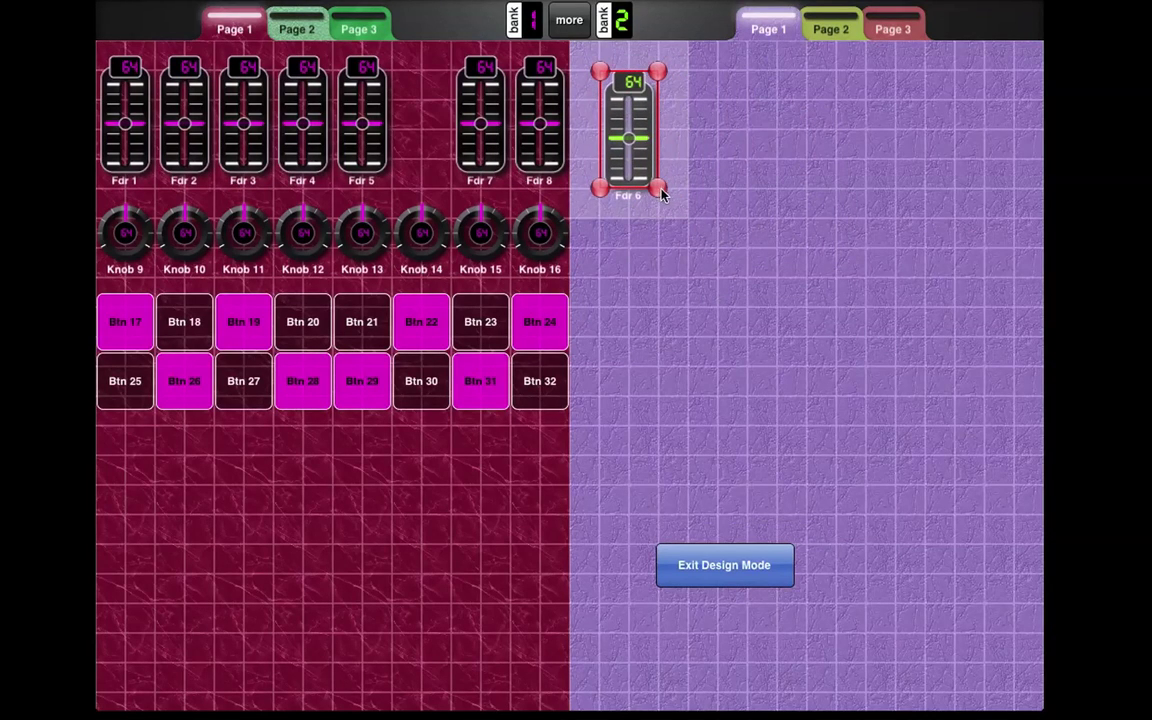
left_click_drag(660, 188, 1013, 357)
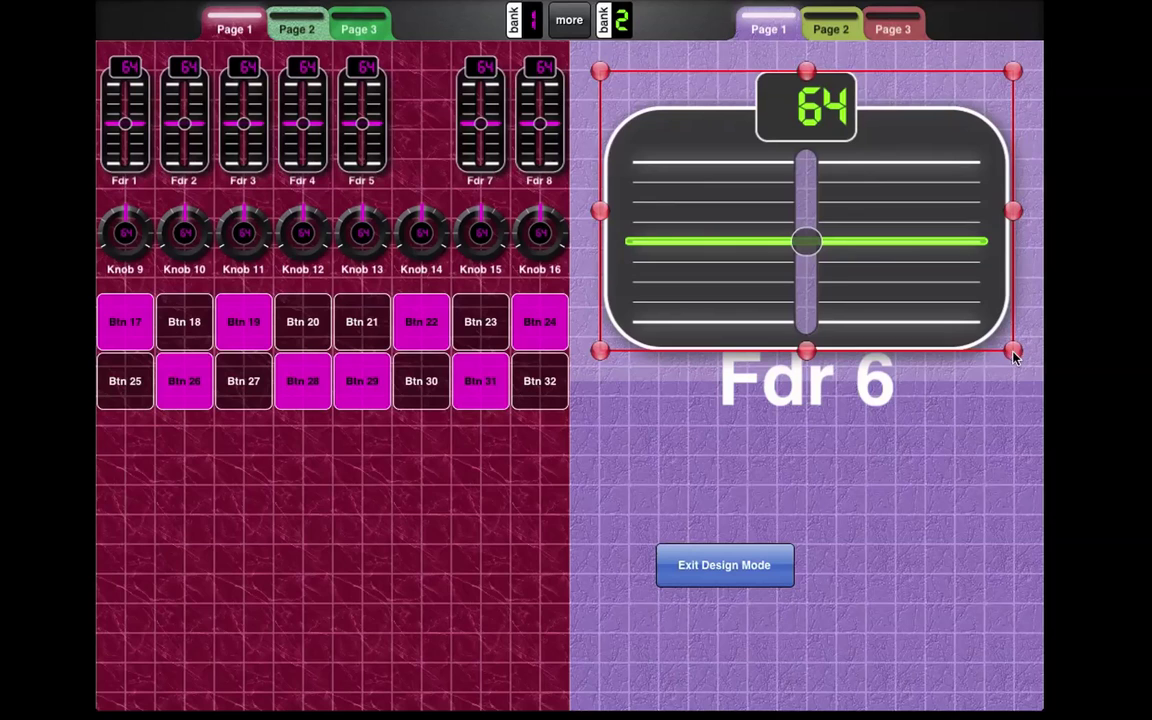
left_click_drag(1010, 352, 1030, 203)
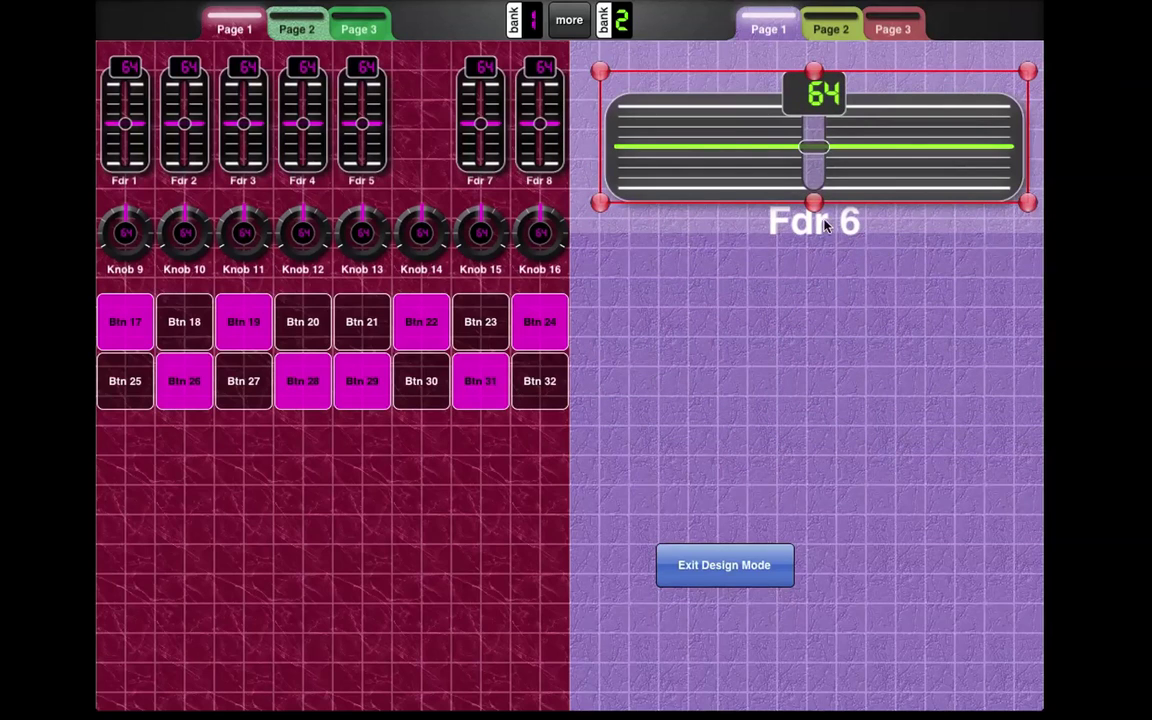
mouse_move(814, 203)
left_mouse_down()
mouse_move(820, 472)
mouse_move(816, 190)
mouse_move(816, 202)
left_mouse_up()
left_click(805, 360)
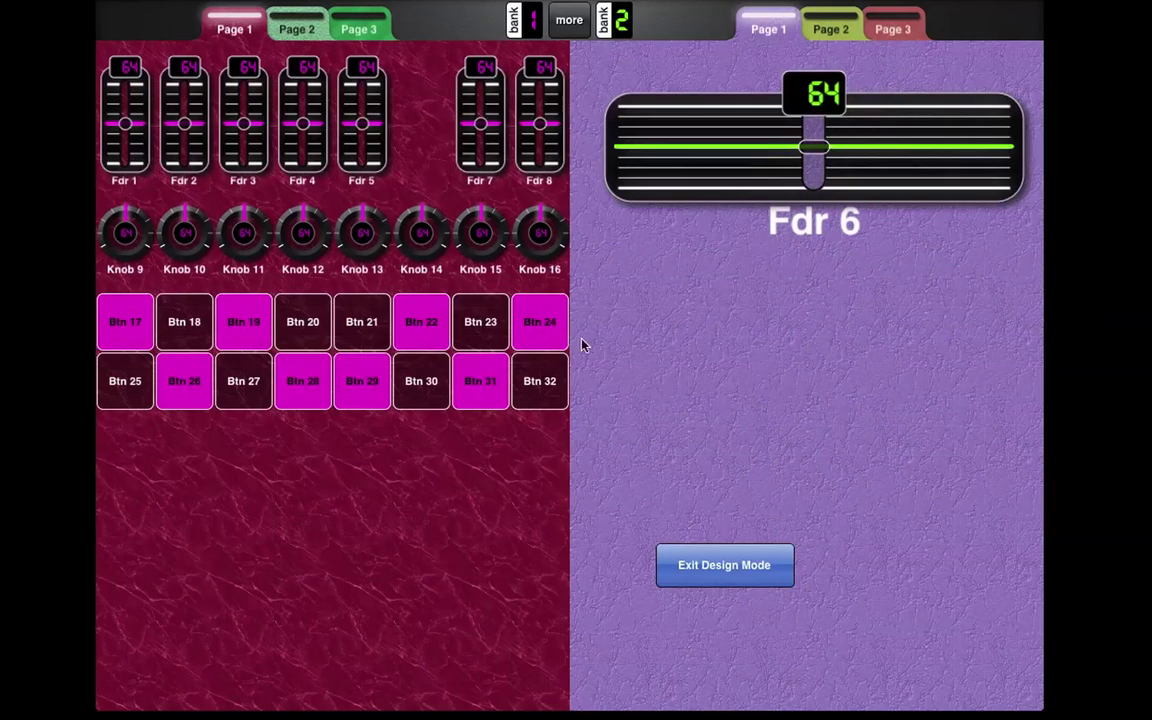
Move Btn 22 onto the purple page below Fdr 6 and stretch it wider
left_click(410, 320)
left_click_drag(410, 320, 632, 289)
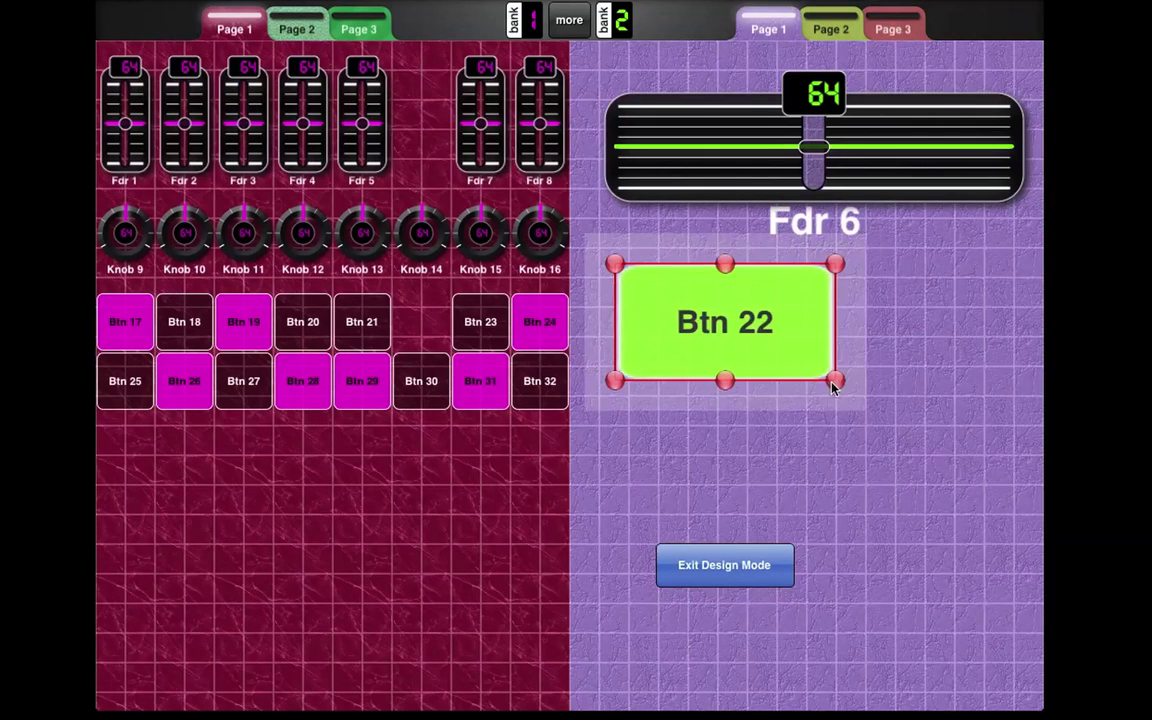
left_click_drag(835, 381, 1027, 378)
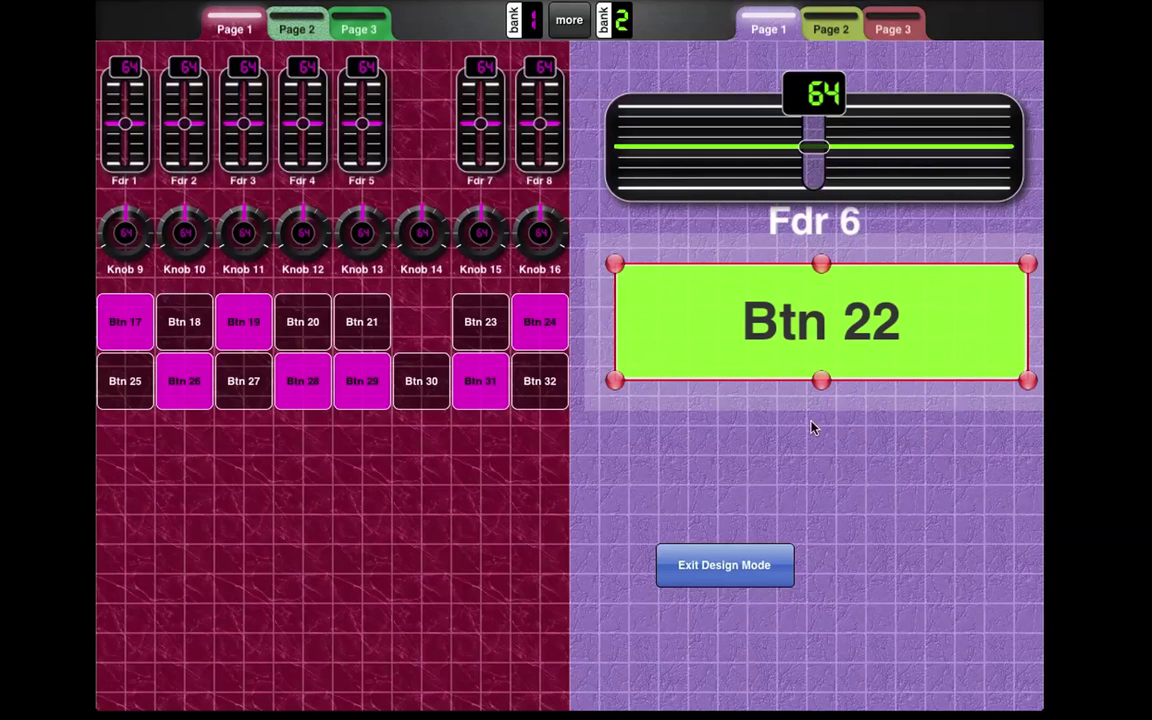
left_click(801, 455)
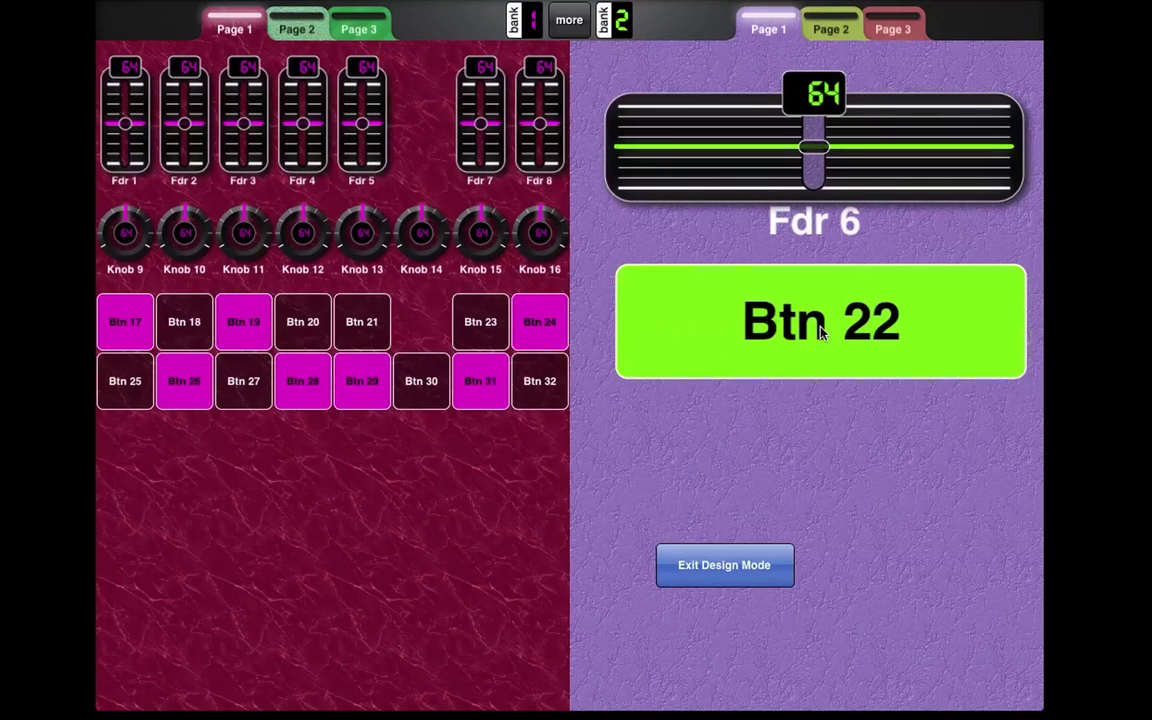
Relabel Btn 22 as 'Longer by a bit'
left_click(820, 333)
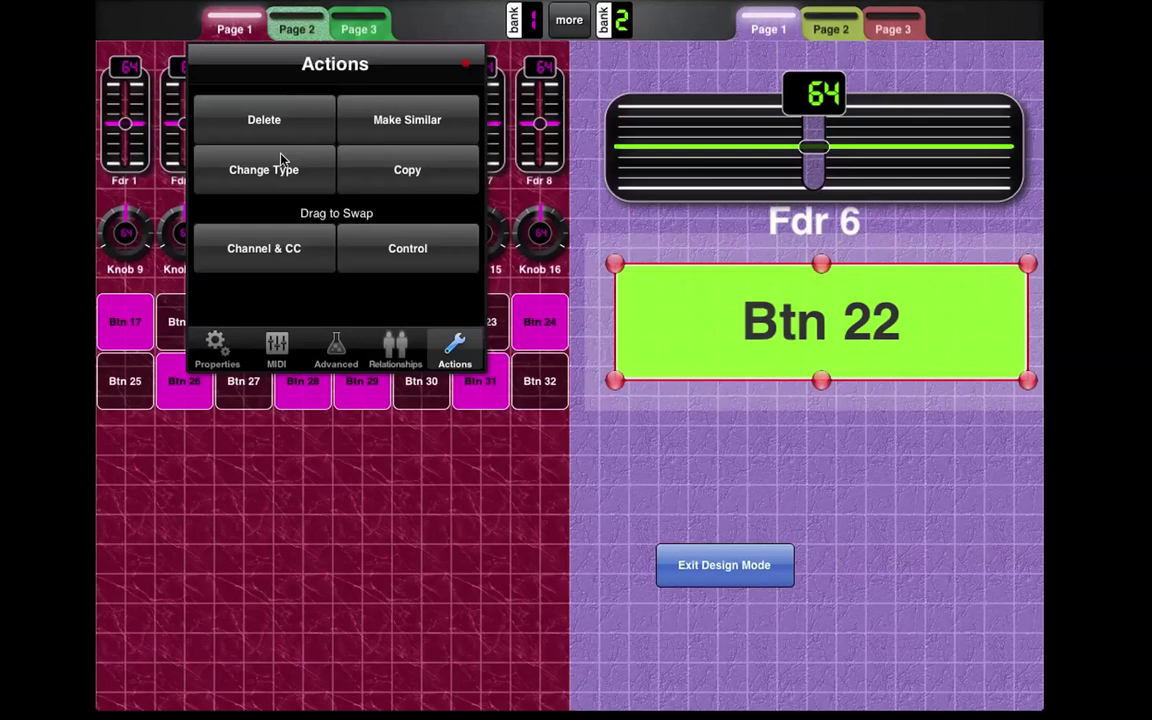
left_click(200, 338)
left_click(265, 118)
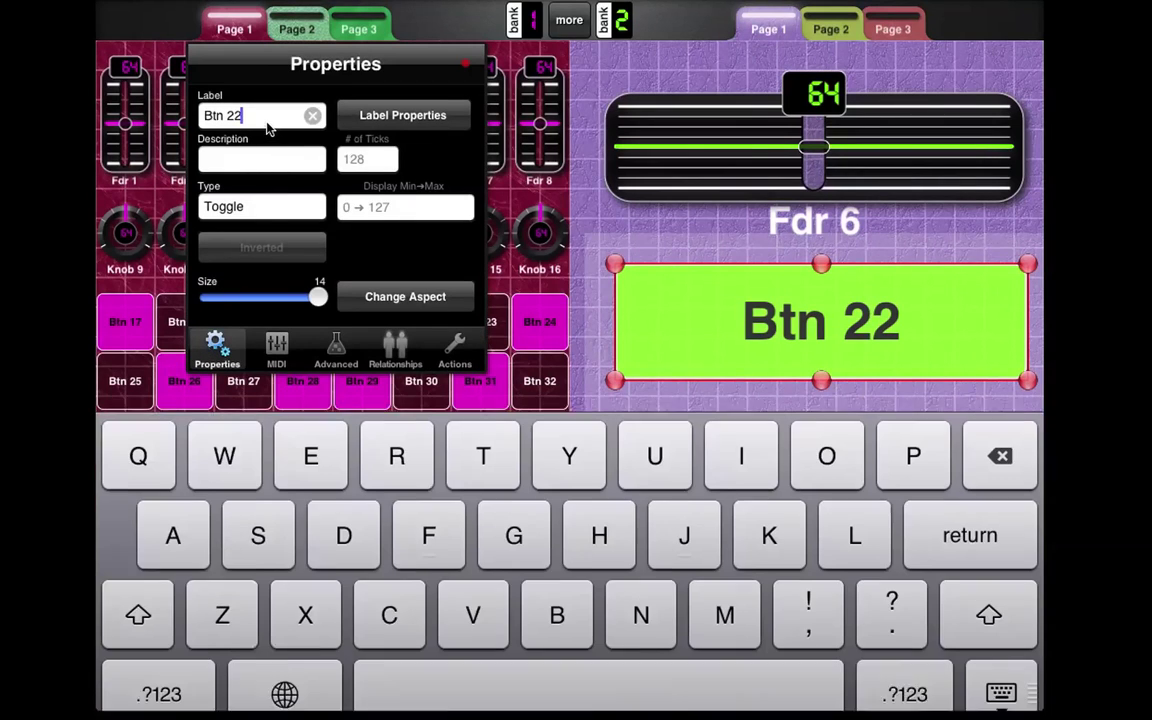
key("BackSpace")
key("BackSpace")
key("BackSpace")
key("BackSpace")
key("BackSpace")
key("BackSpace")
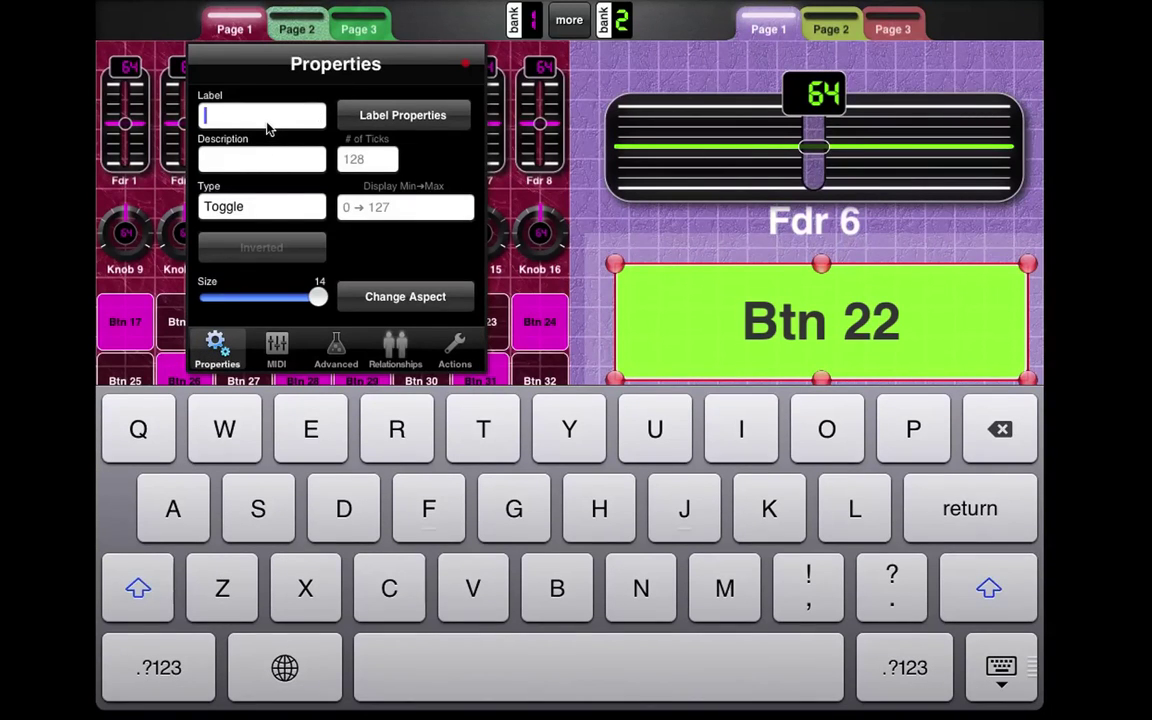
type("Longer by a bit")
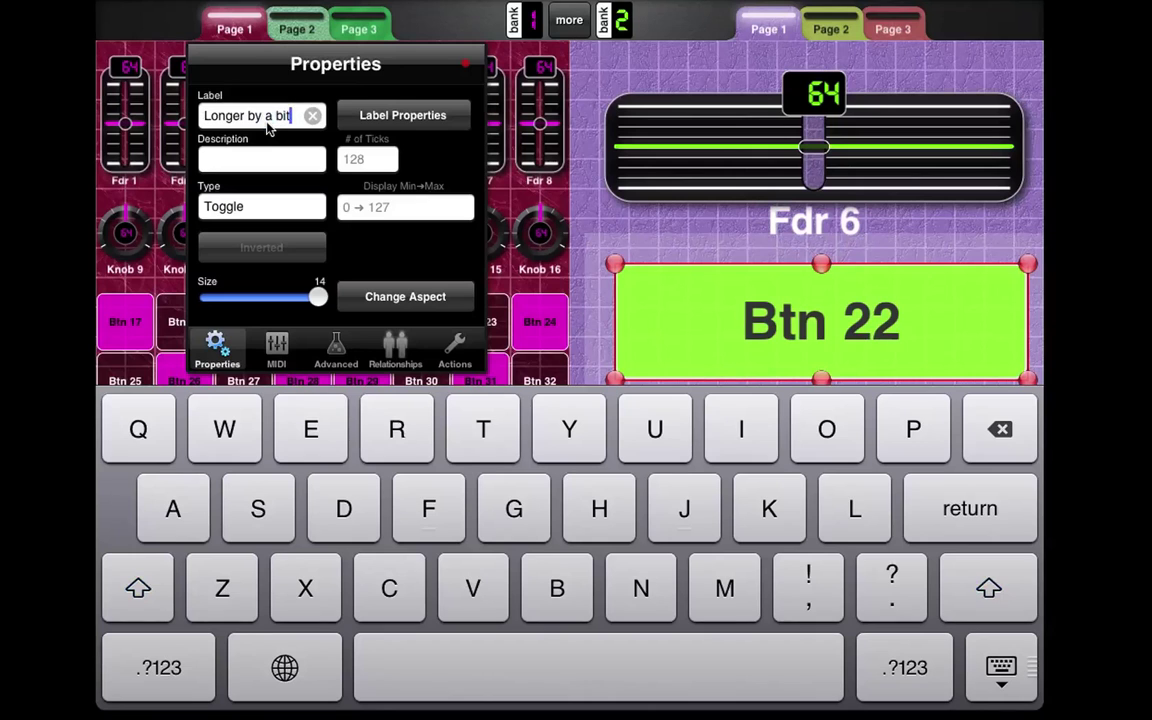
key("Return")
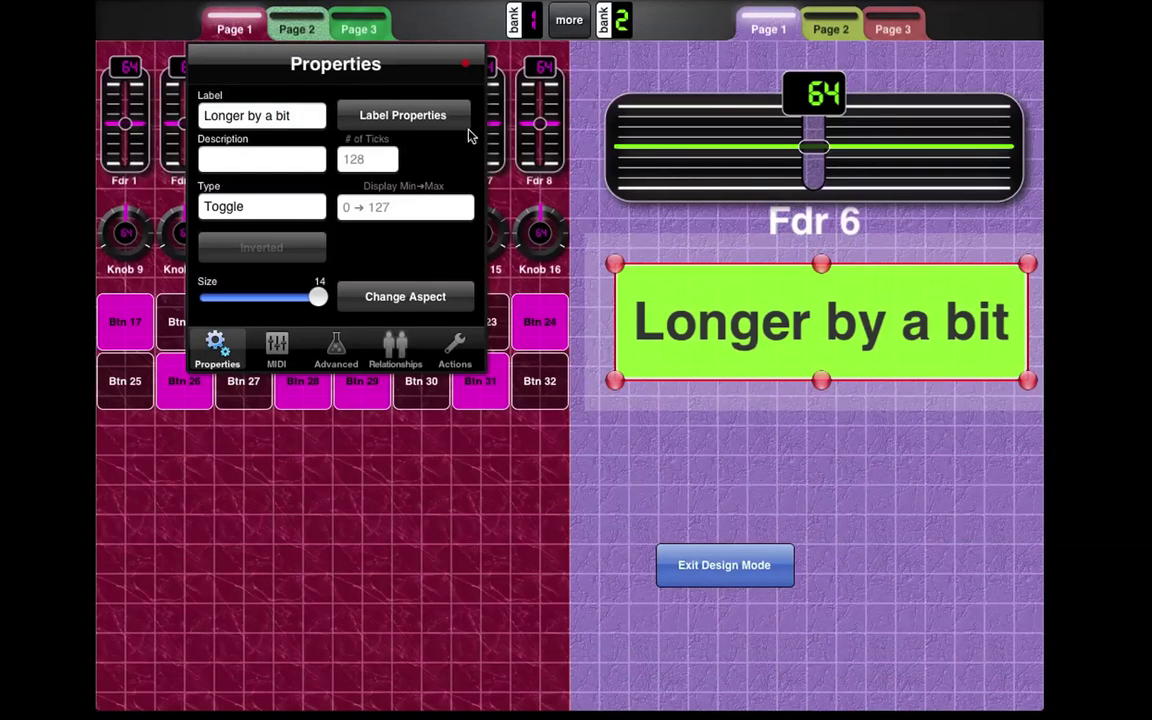
left_click(728, 328)
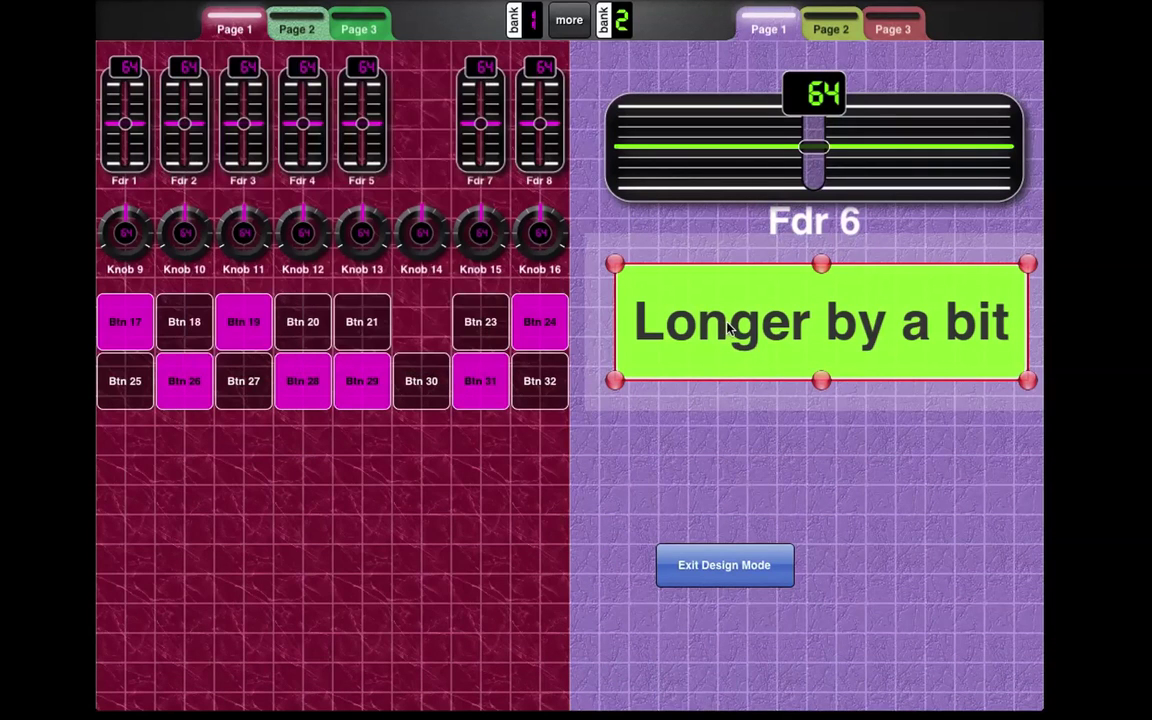
Shrink the label text to size 3 on both the 'Longer by a bit' button and Fdr 6
left_click(731, 328)
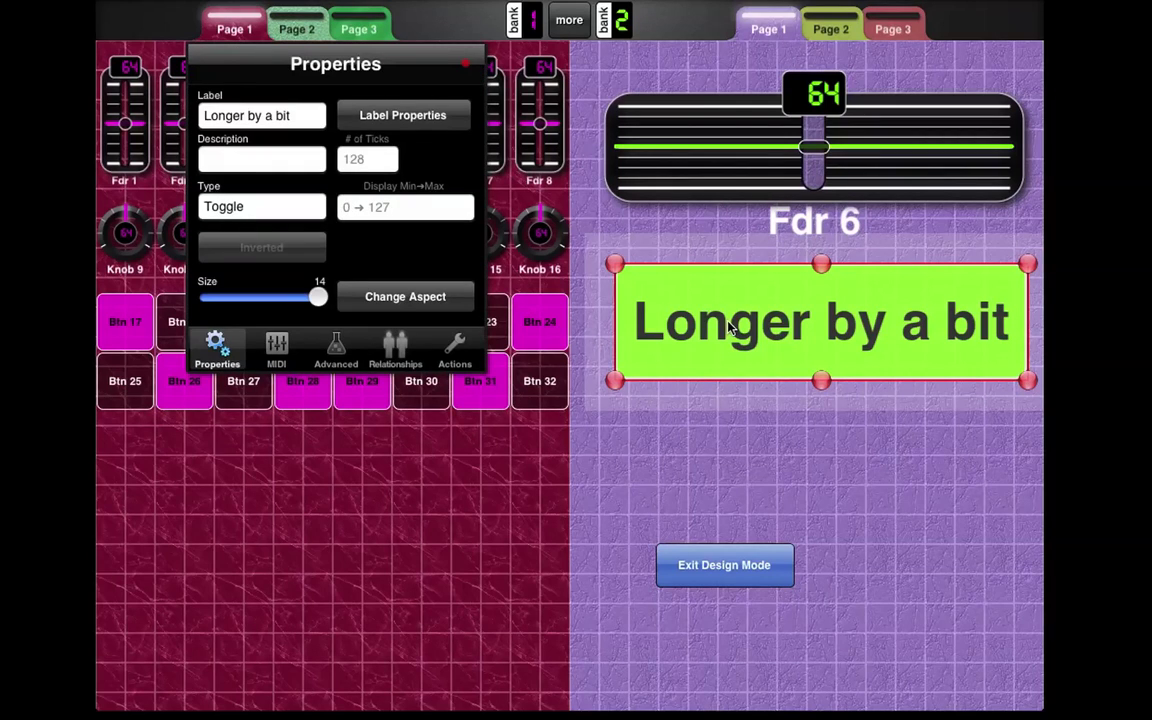
left_click(381, 117)
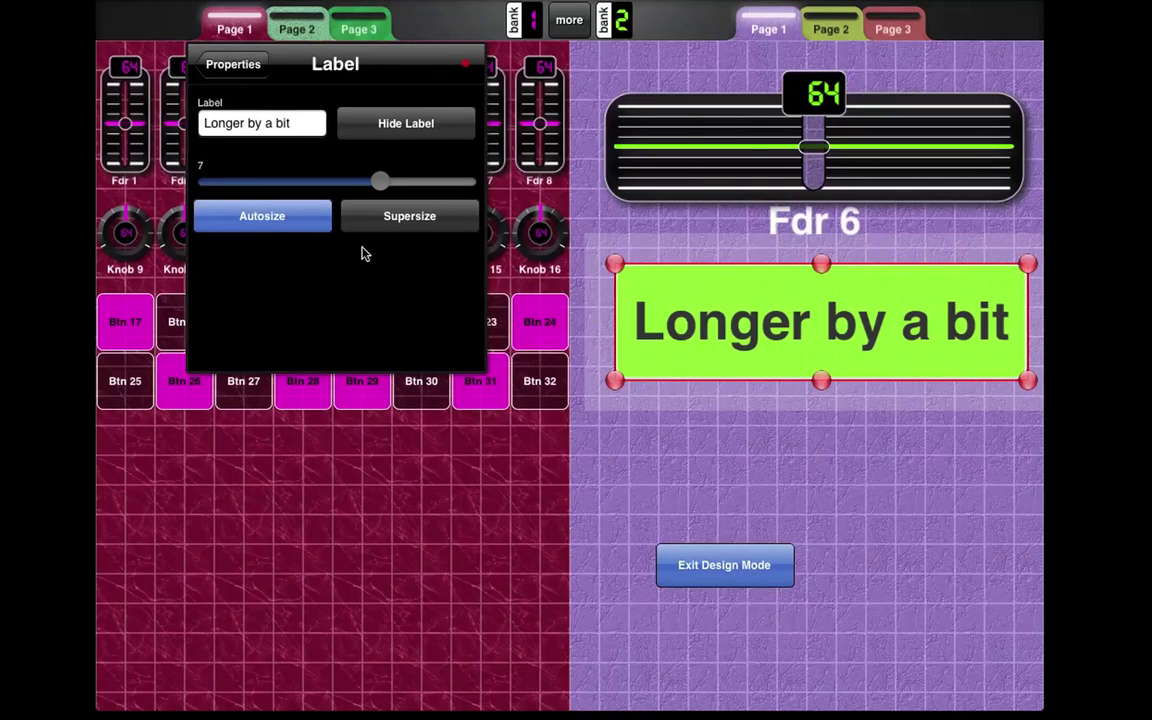
left_click_drag(380, 182, 316, 188)
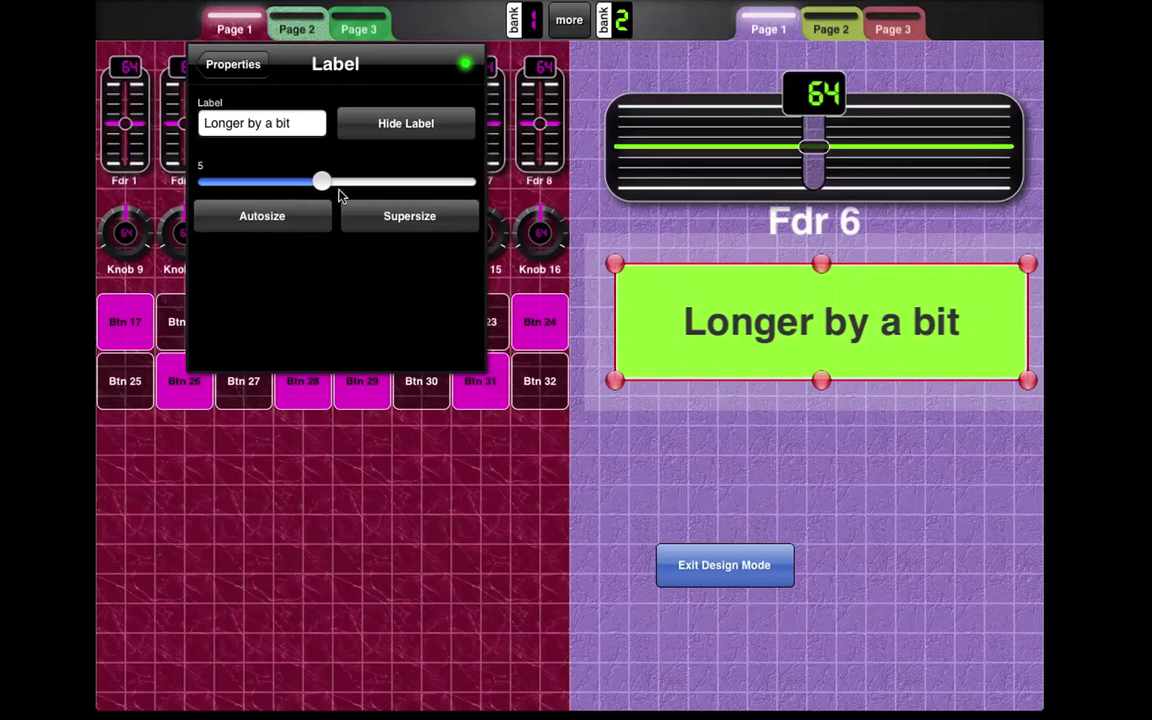
left_click_drag(331, 186, 263, 181)
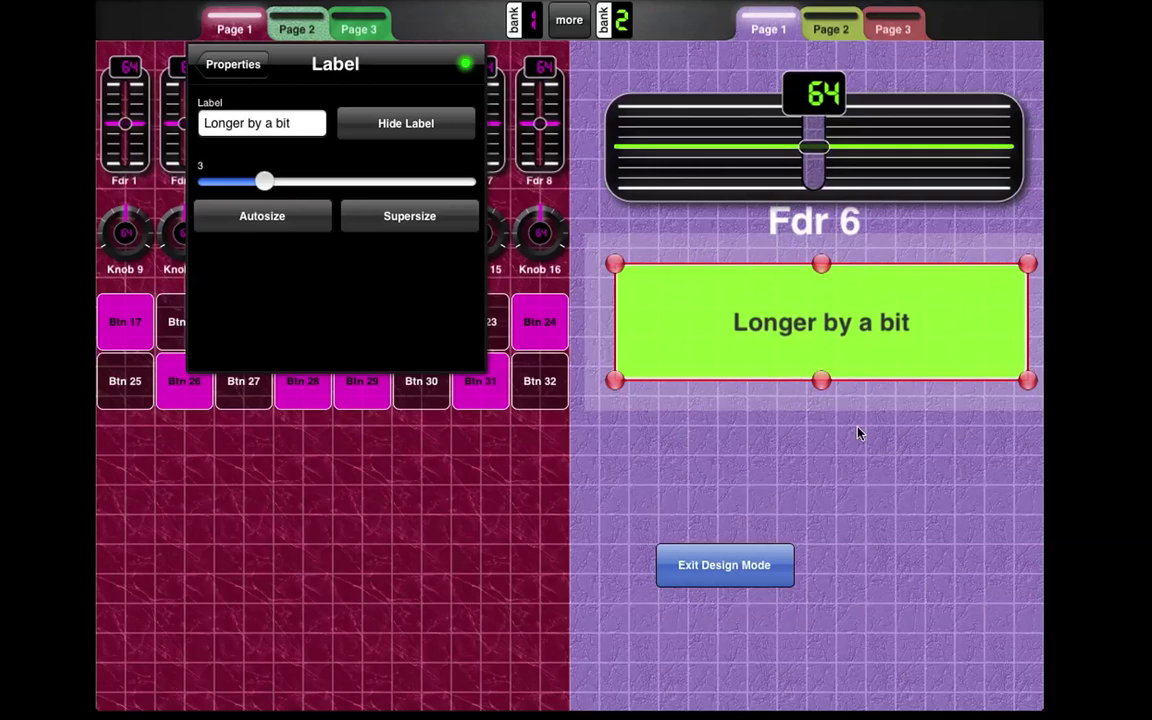
left_click(815, 117)
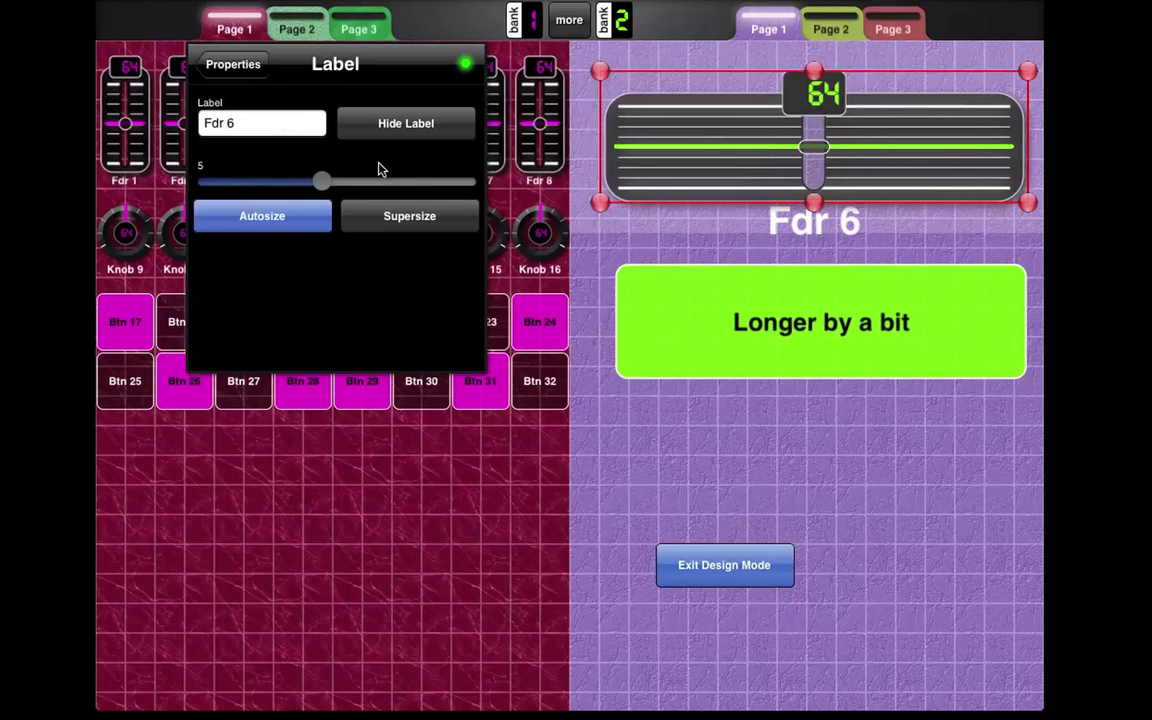
left_click(300, 213)
left_click_drag(318, 194, 262, 190)
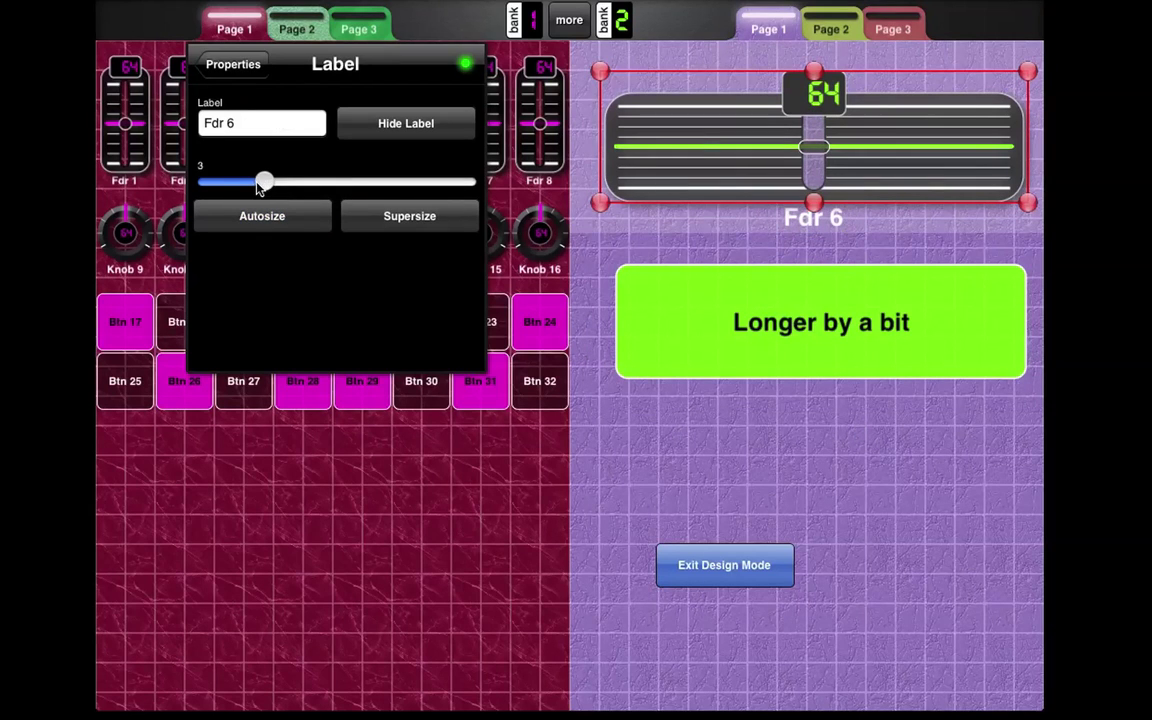
Nudge the button up toward Fdr 6, adjust Fdr 6's position, and close the label panel
left_click(879, 329)
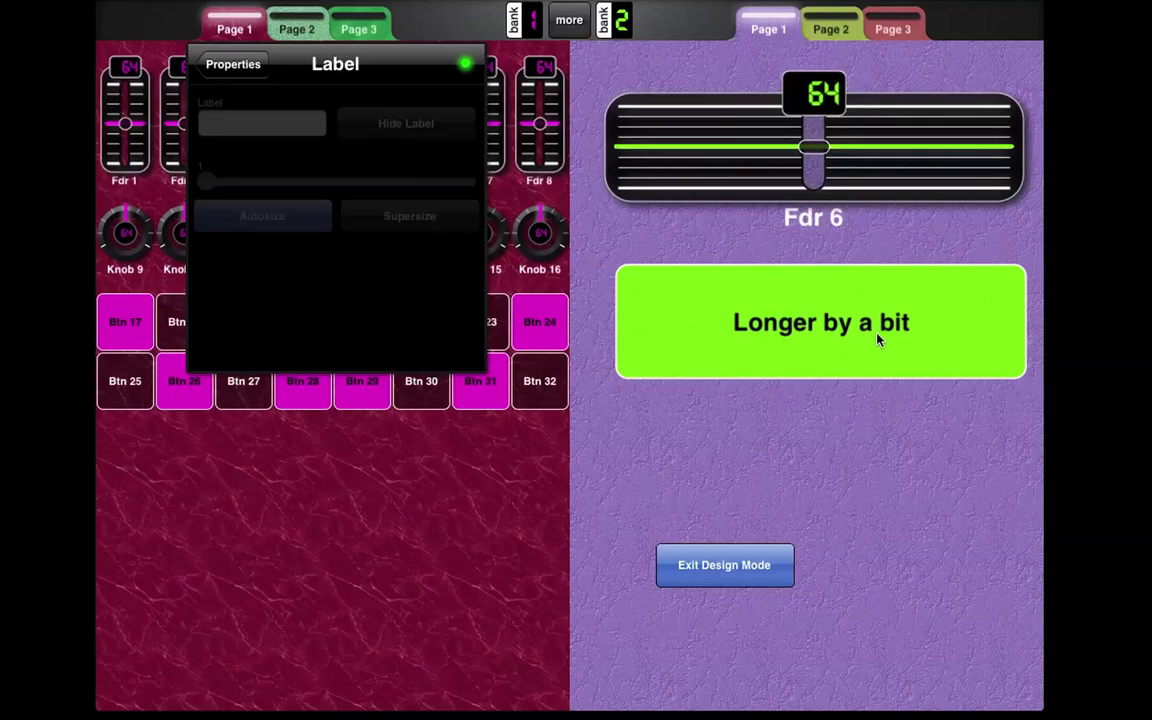
left_click_drag(879, 329, 870, 290)
left_click(895, 150)
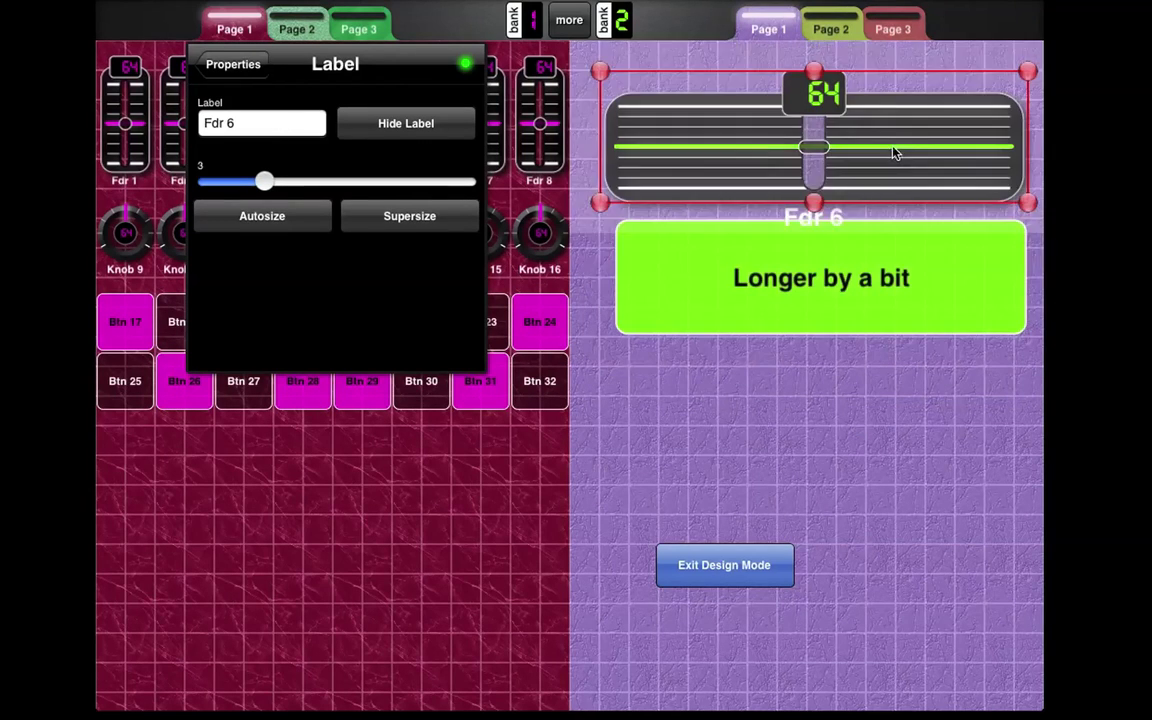
mouse_move(895, 150)
left_mouse_down()
mouse_move(880, 215)
mouse_move(887, 141)
left_mouse_up()
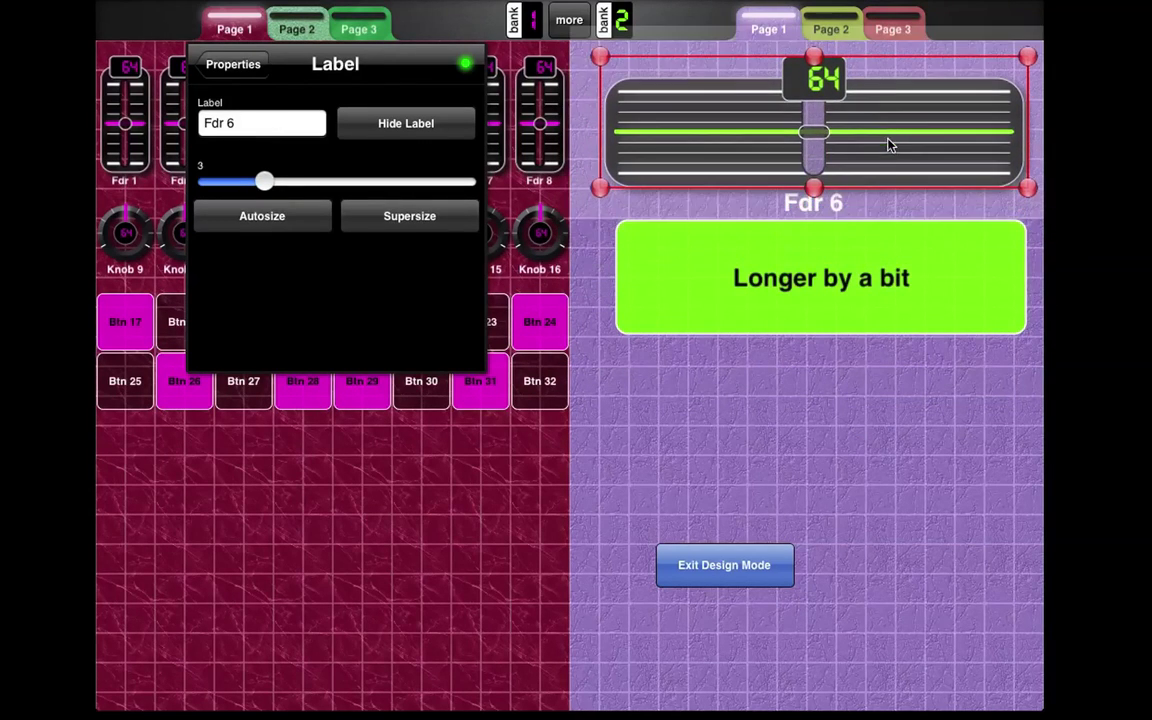
left_click(841, 329)
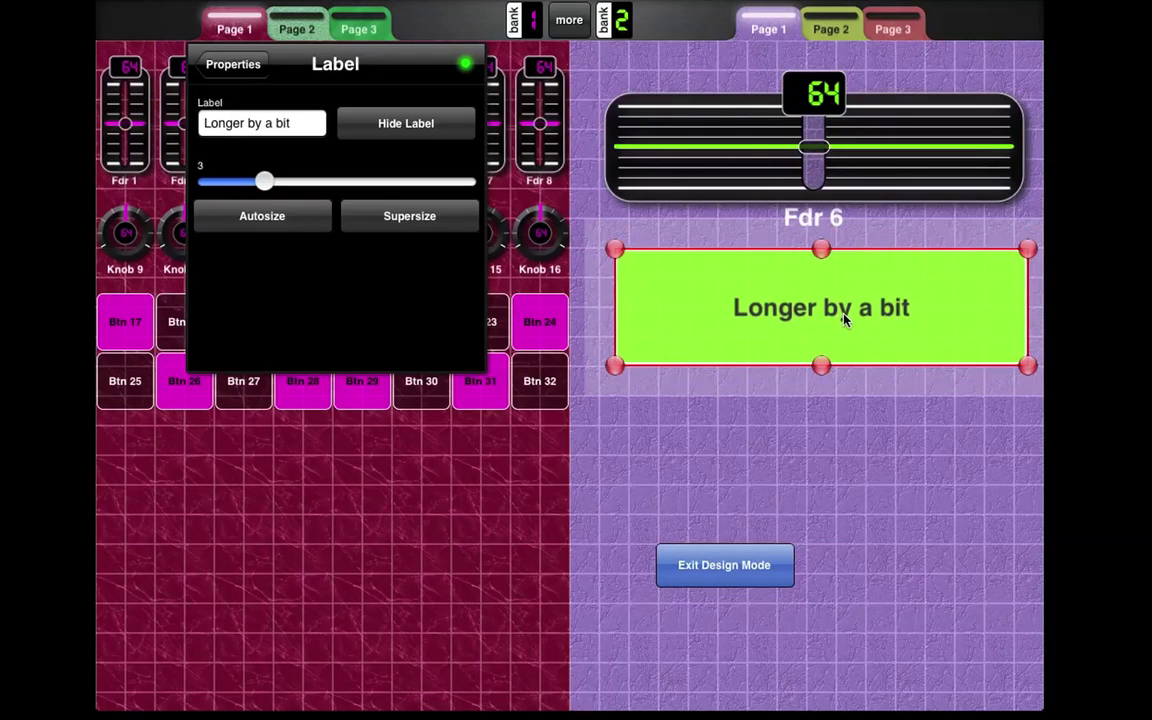
left_click(800, 450)
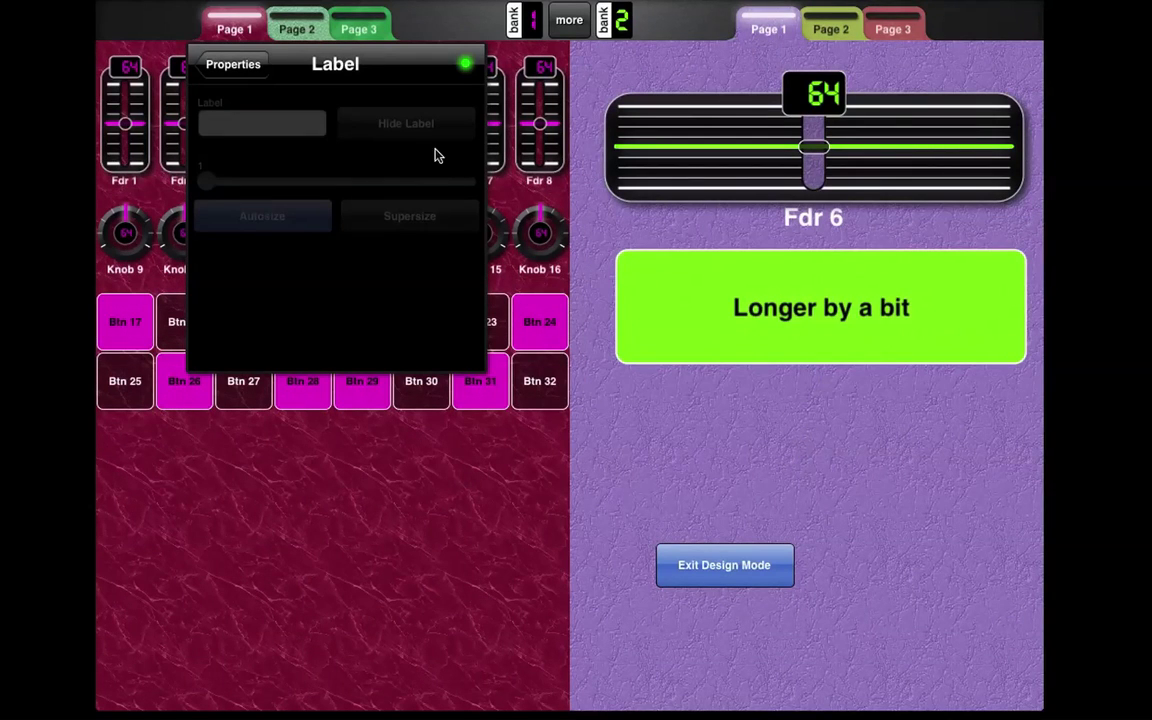
left_click(466, 67)
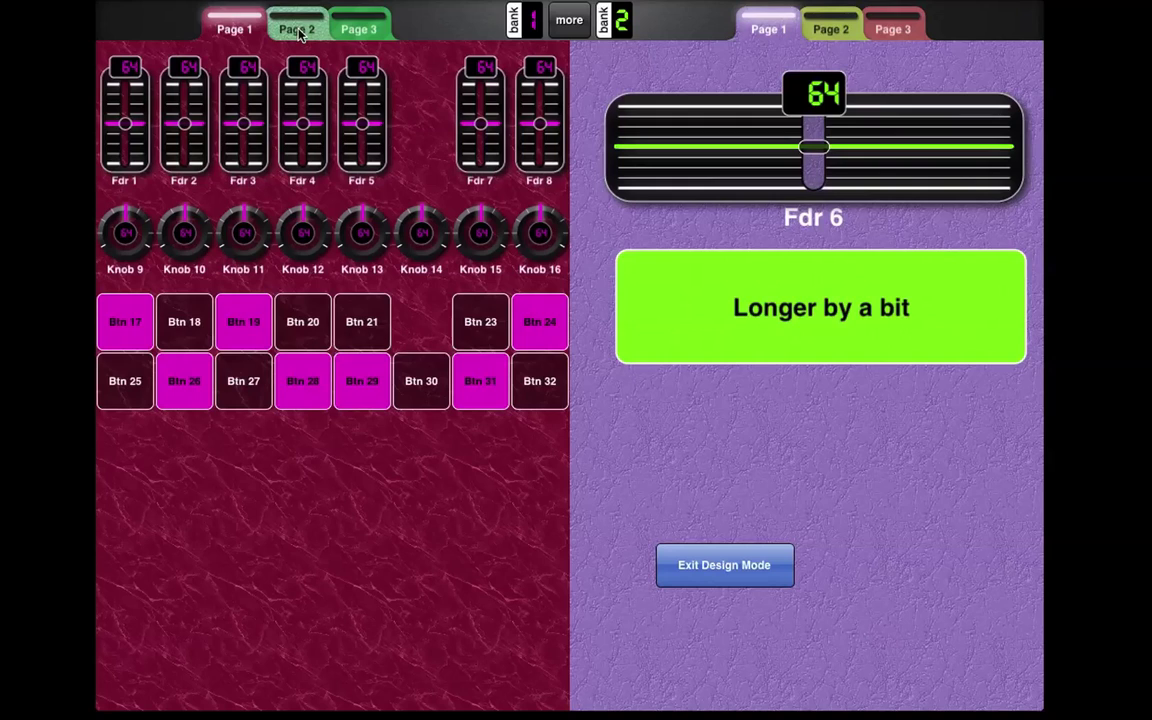
In design mode, set Page 1's LED colour slider to 115 (mint green)
left_click(569, 20)
left_click(568, 87)
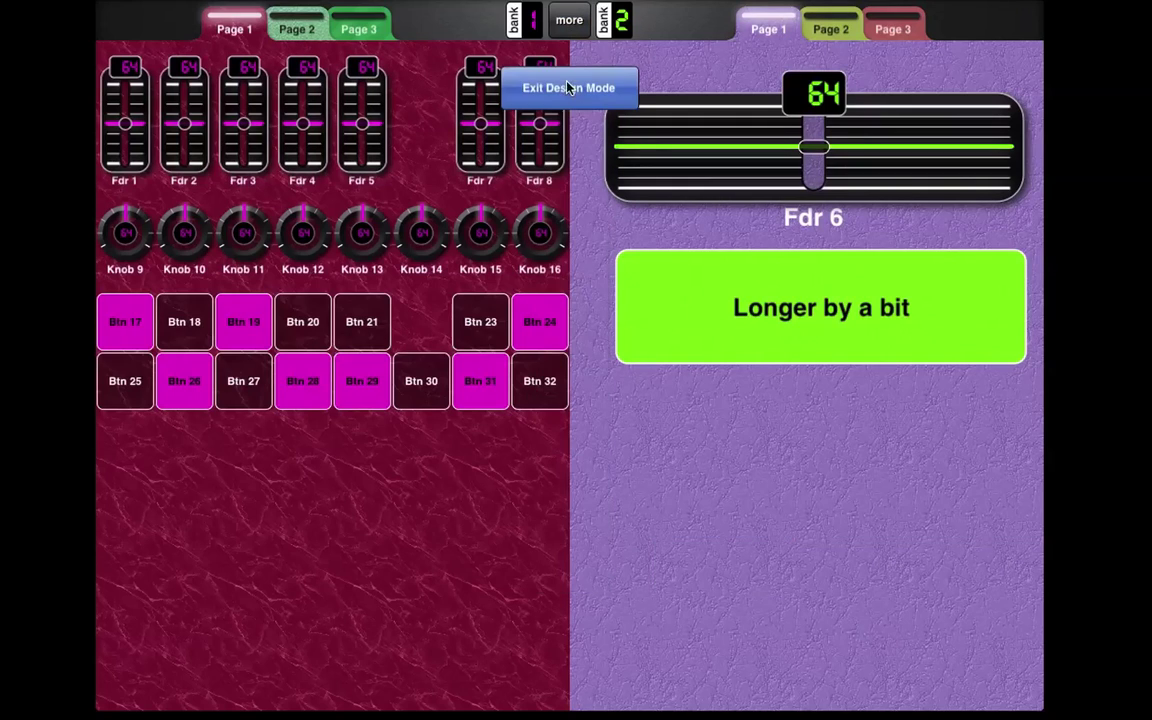
left_click(233, 31)
left_click_drag(868, 235, 783, 240)
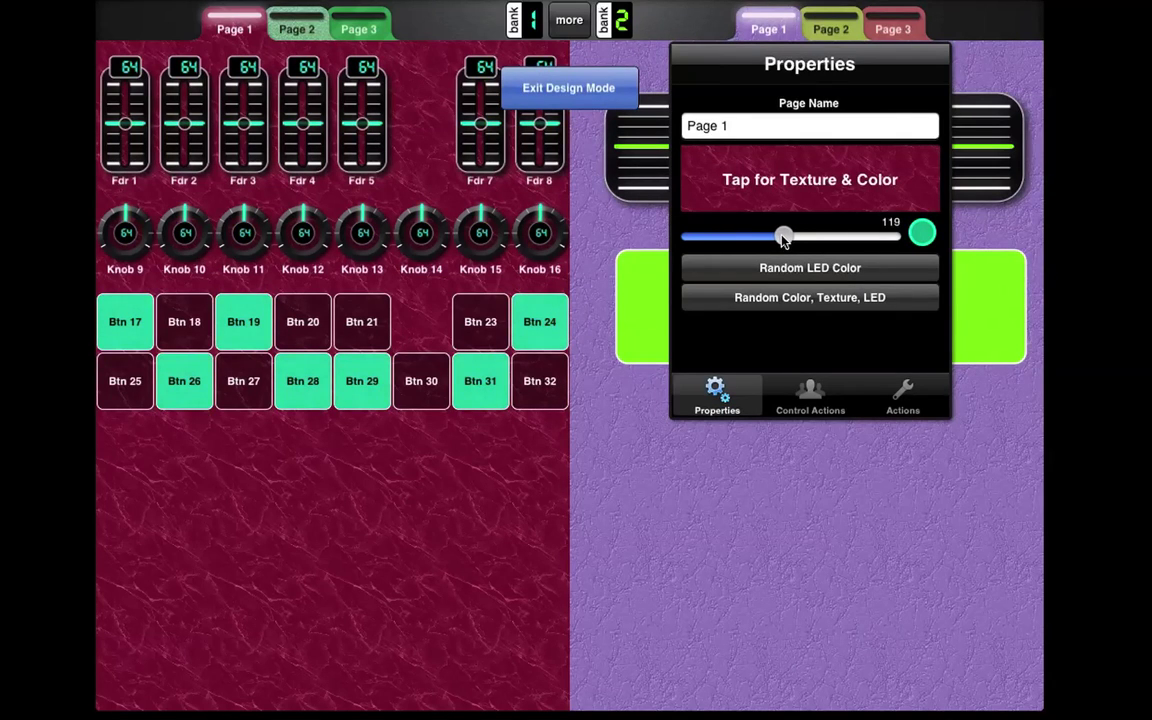
left_click(566, 88)
Leave design mode to check the mint-green controls, then return to design mode
left_click(567, 89)
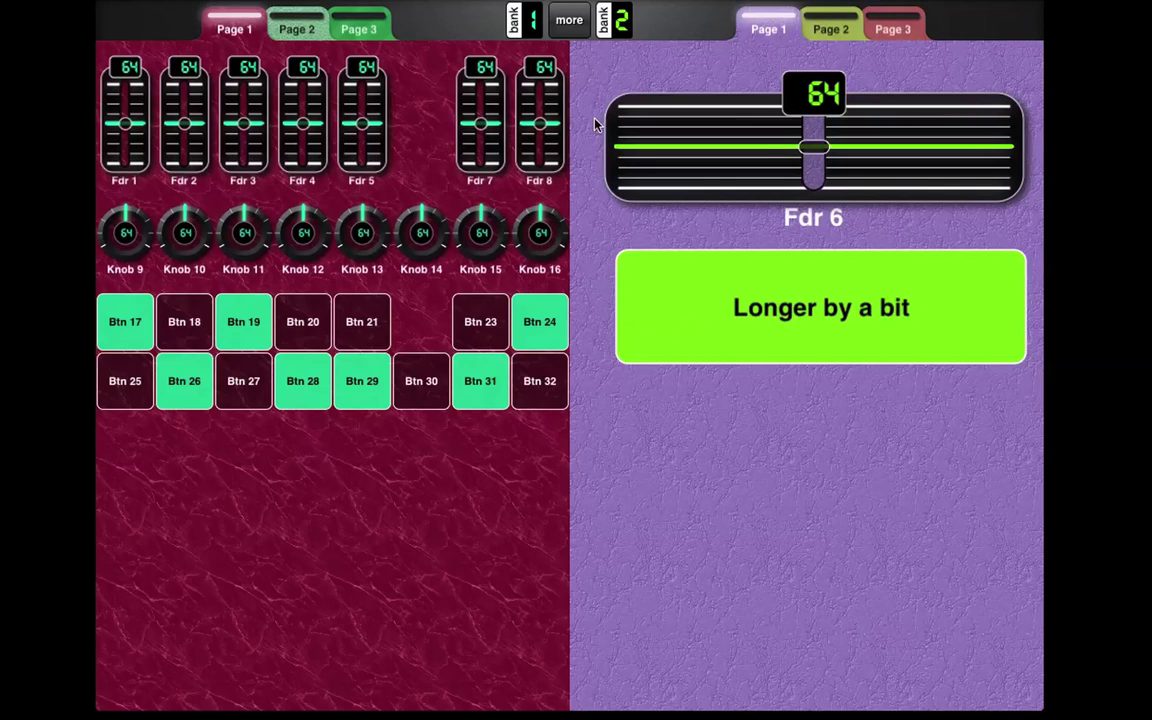
left_click(570, 21)
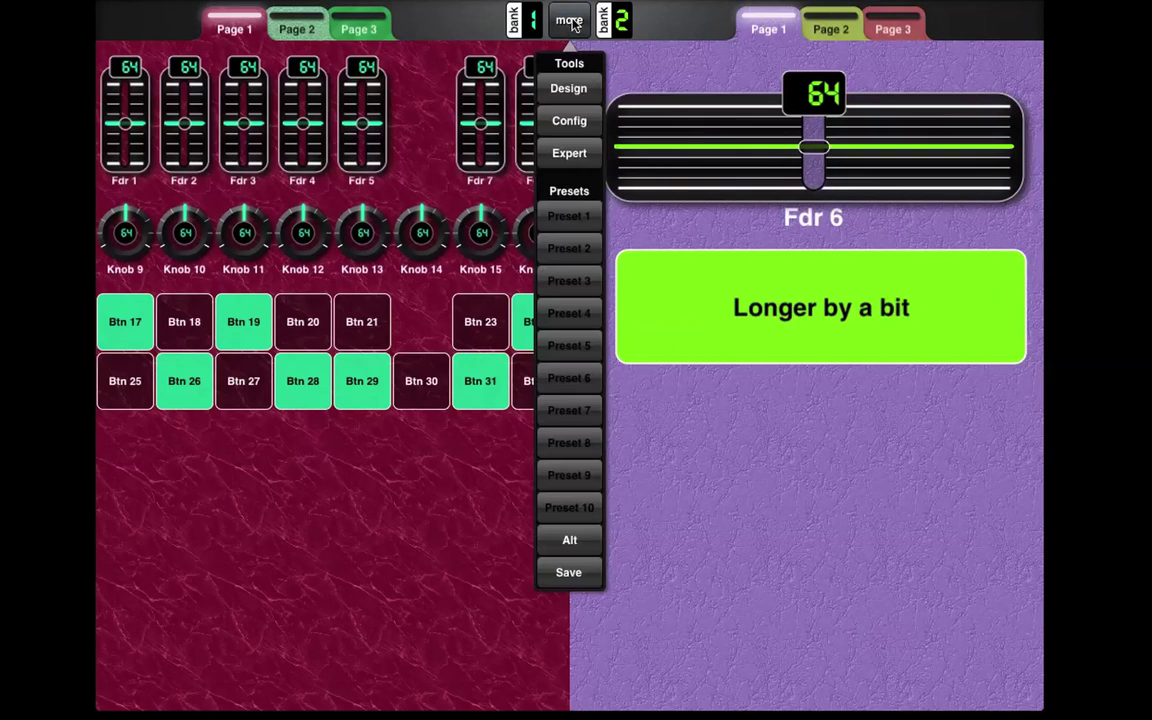
left_click(568, 89)
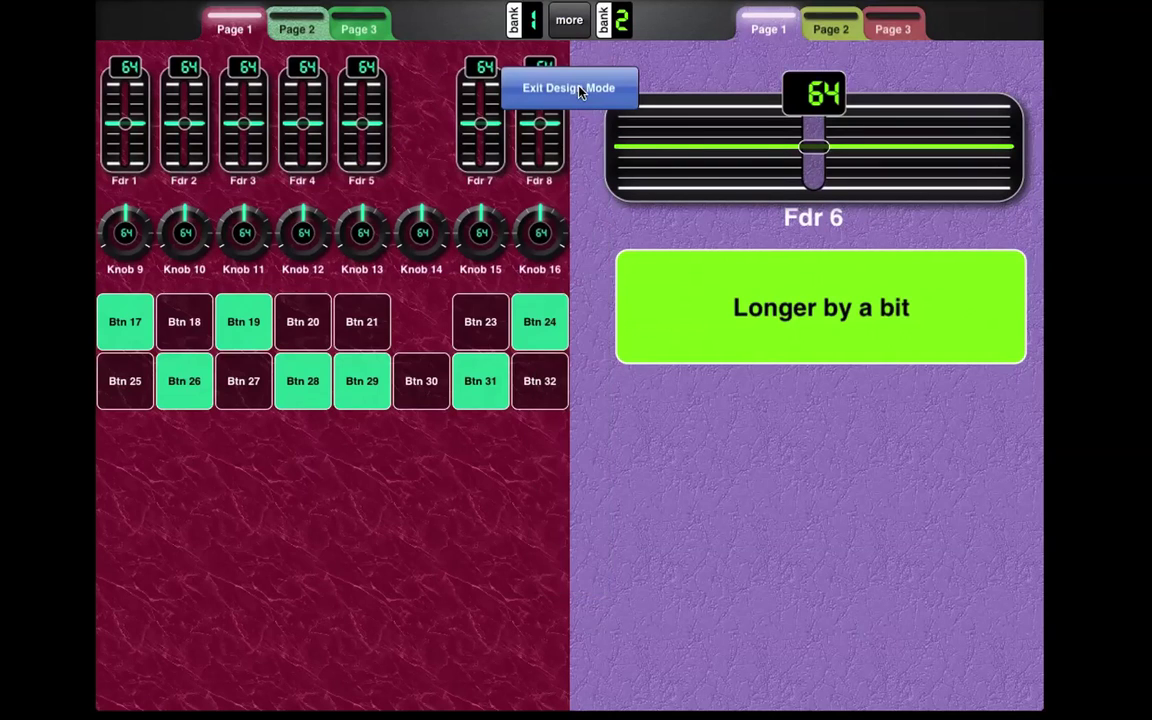
Set Fdr 4's Snap to Default Val to 100ms, then exit design mode and pull it down to test
left_click(301, 133)
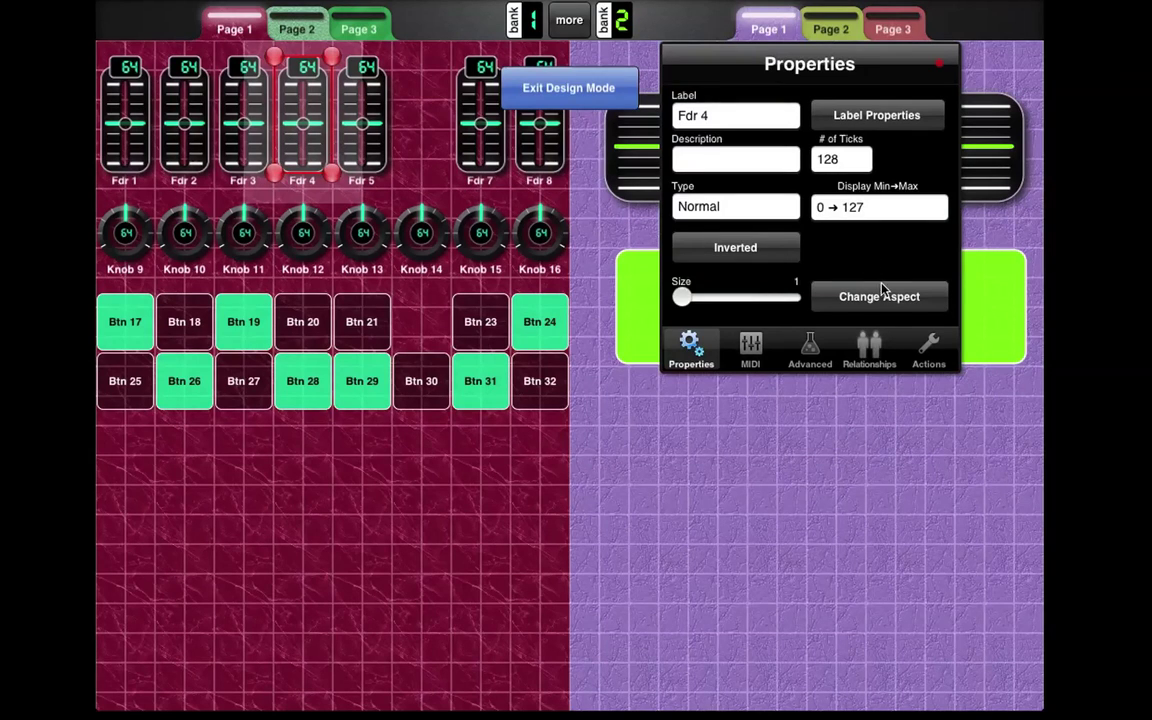
left_click(810, 352)
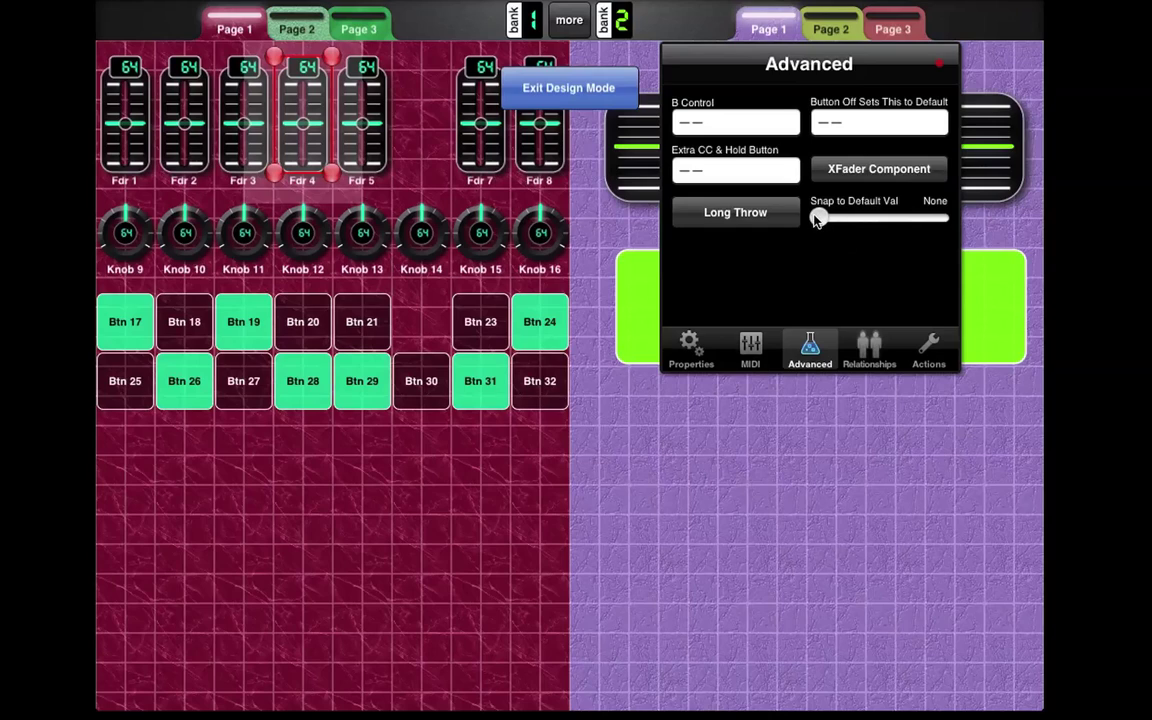
left_click_drag(818, 221, 846, 222)
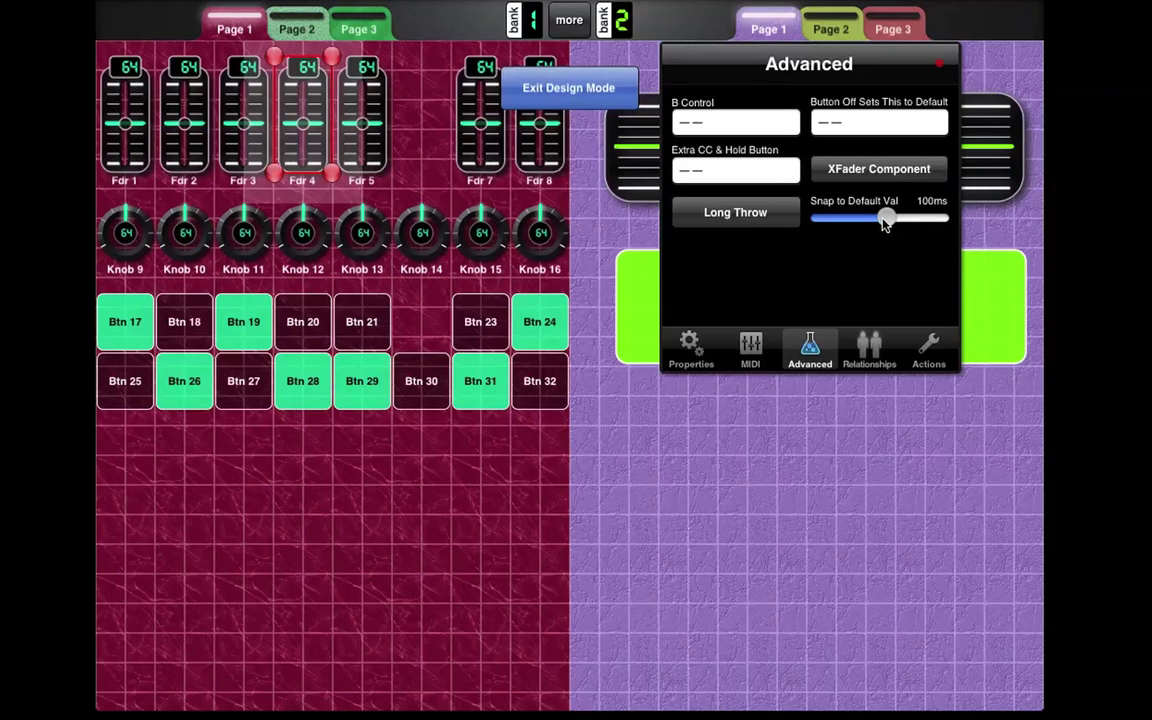
left_click(585, 88)
left_click_drag(302, 123, 303, 160)
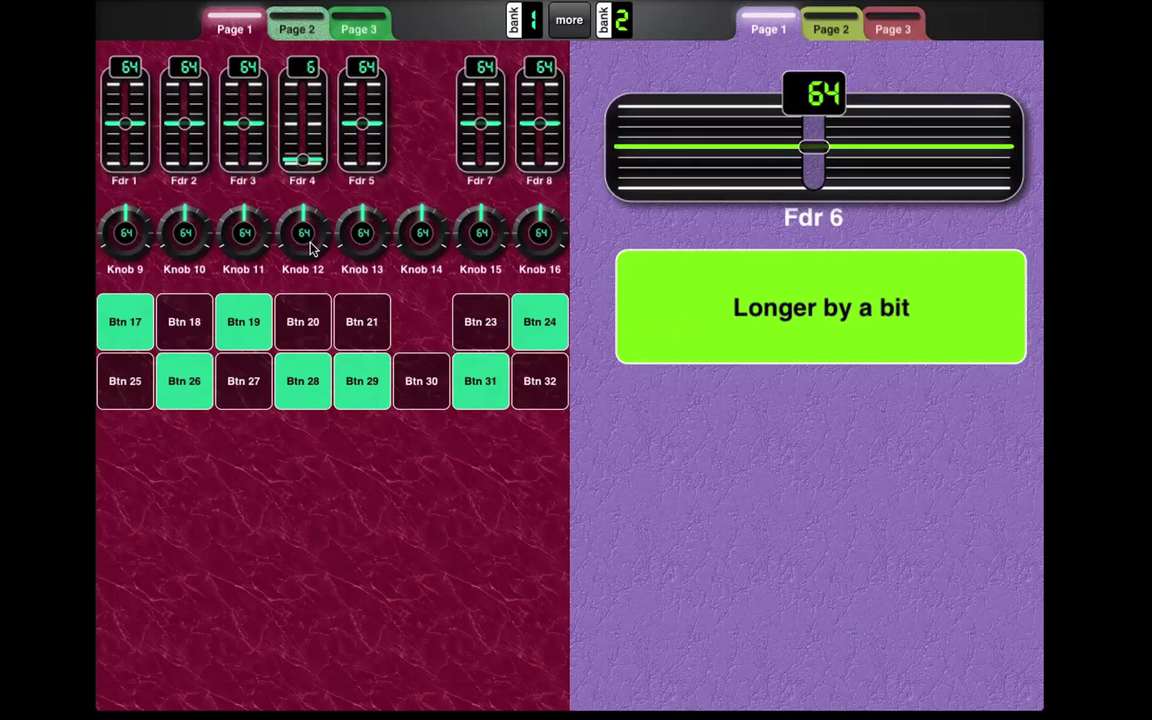
Move Fdr 4 from Page 1 onto Page 2 and enlarge it to fill most of the page
left_click(569, 19)
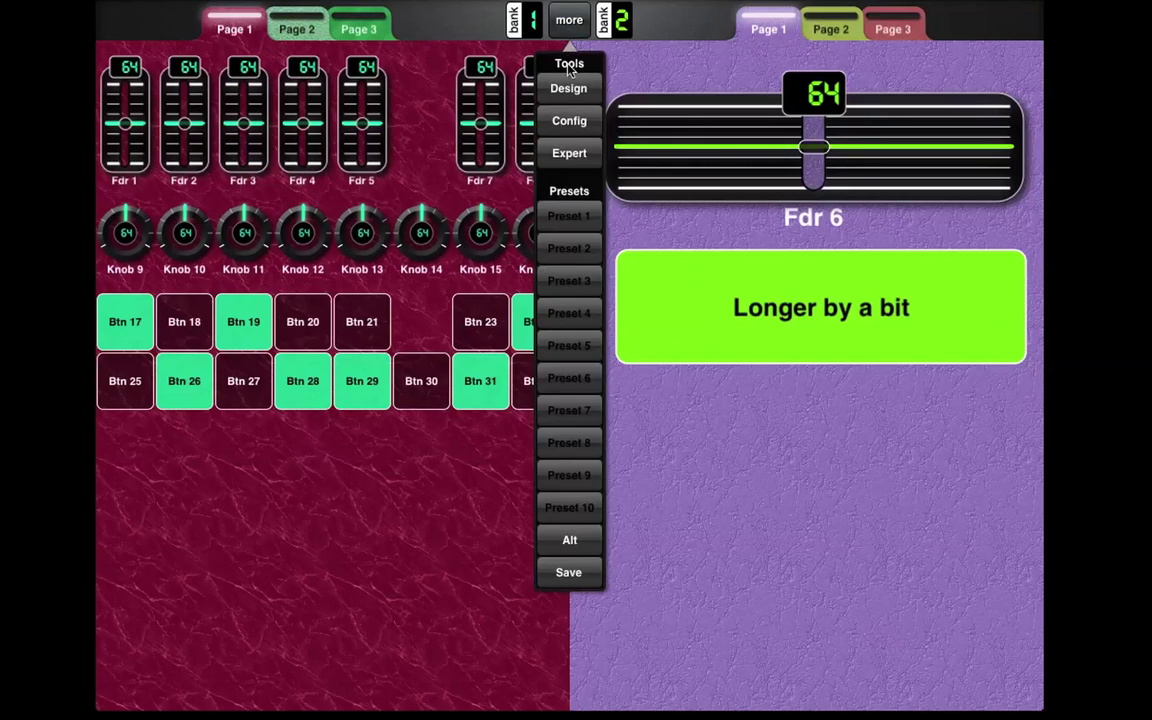
left_click(568, 88)
left_click(830, 28)
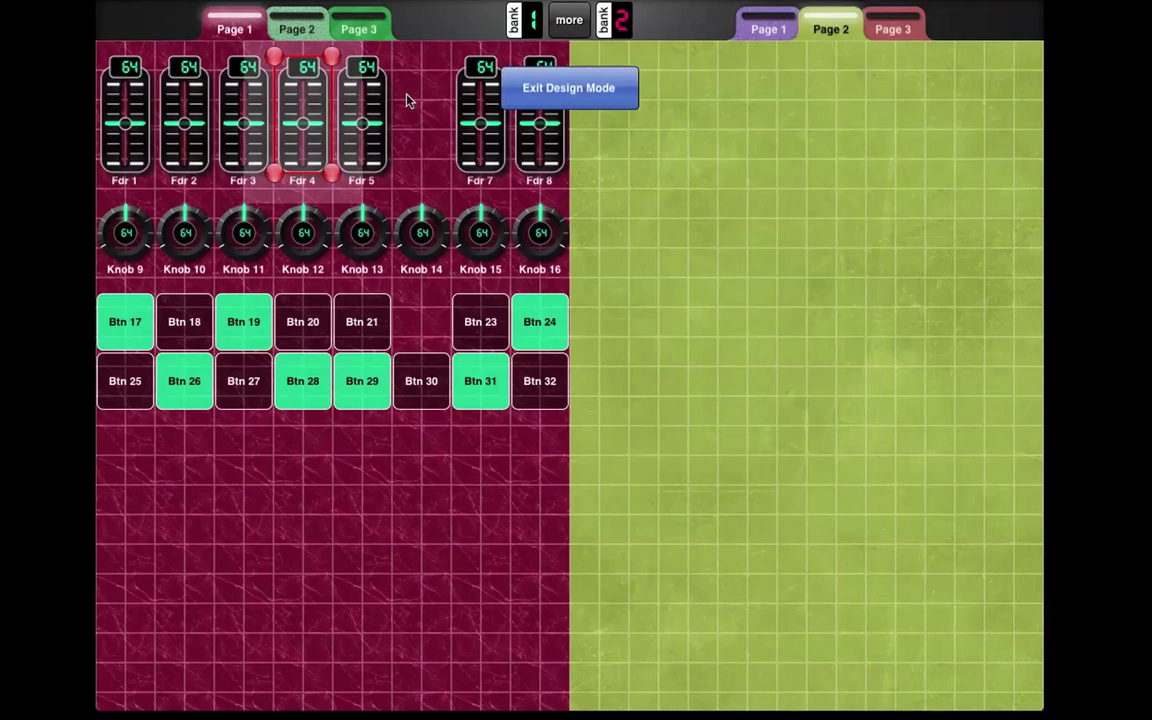
left_click_drag(284, 124, 675, 155)
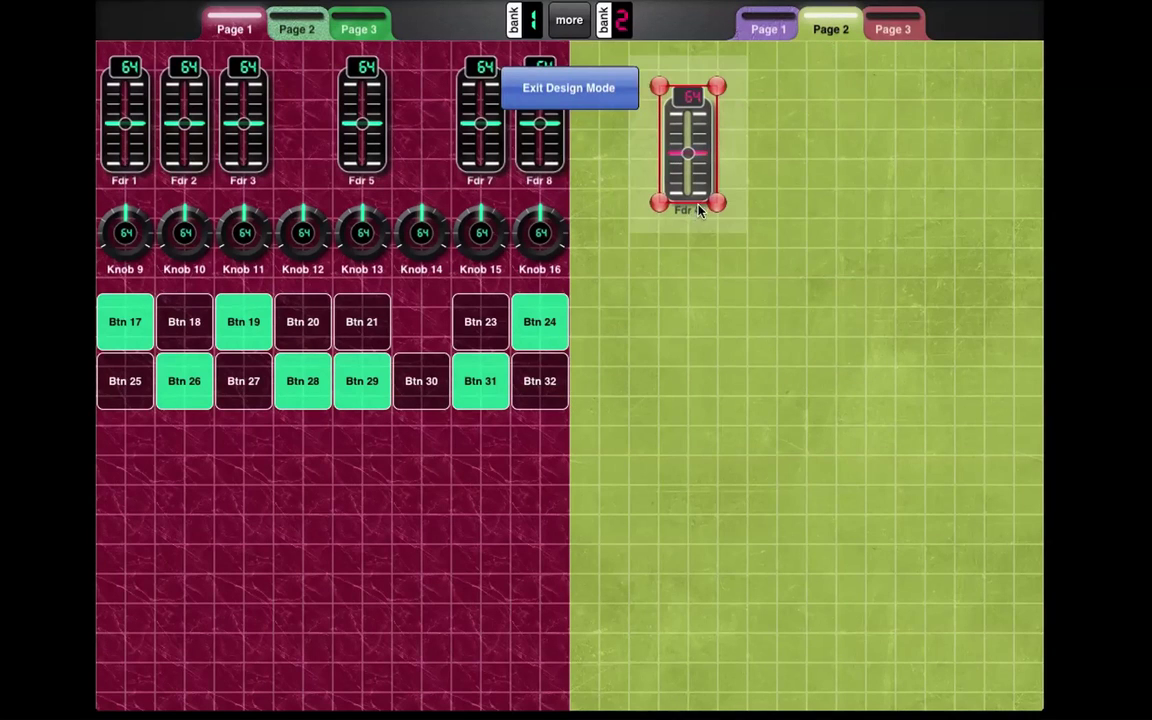
left_click_drag(722, 206, 984, 543)
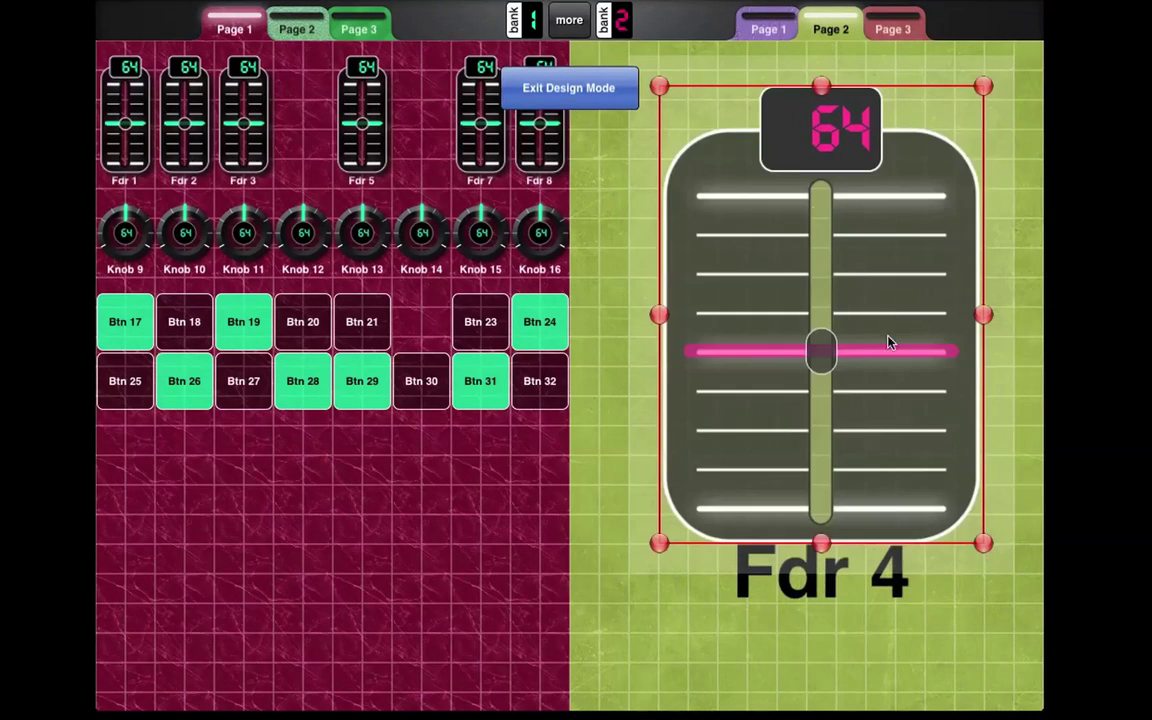
Exit design mode and pull the big Fdr 4 down to check it snaps back to 64
left_click(600, 88)
left_click_drag(771, 368, 818, 342)
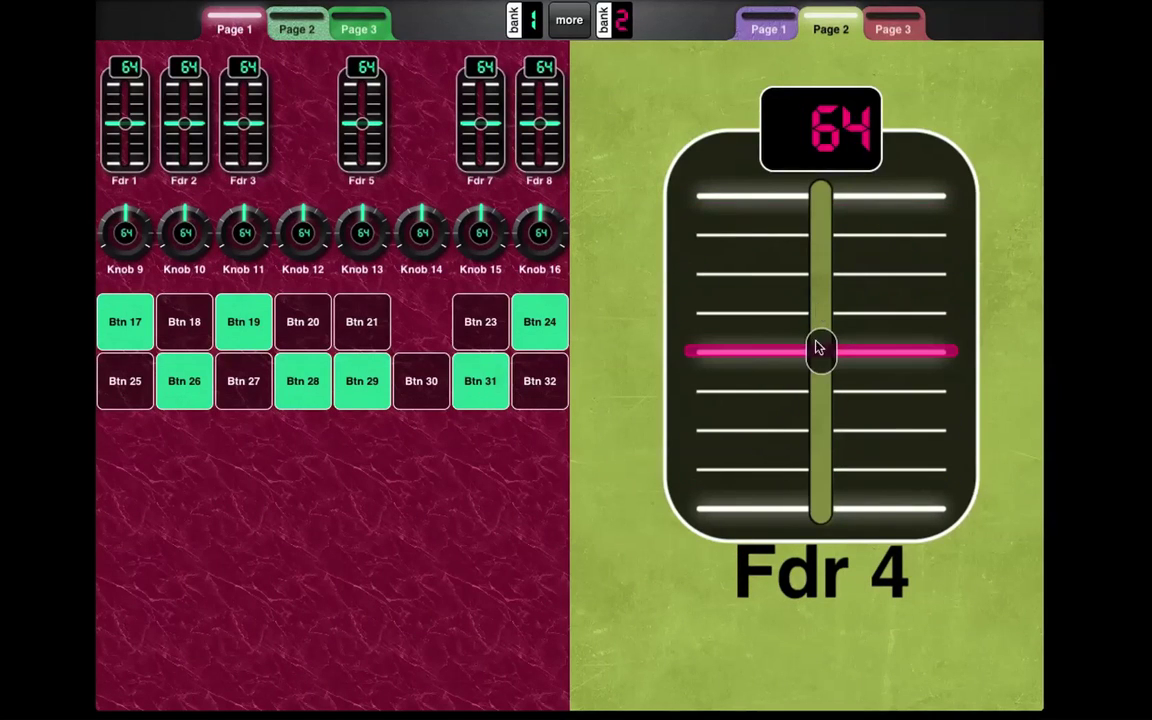
left_click_drag(797, 400, 797, 509)
left_click(797, 452)
left_click_drag(810, 463, 806, 385)
left_click_drag(790, 313, 812, 231)
left_click_drag(810, 349, 818, 496)
left_click_drag(362, 125, 370, 92)
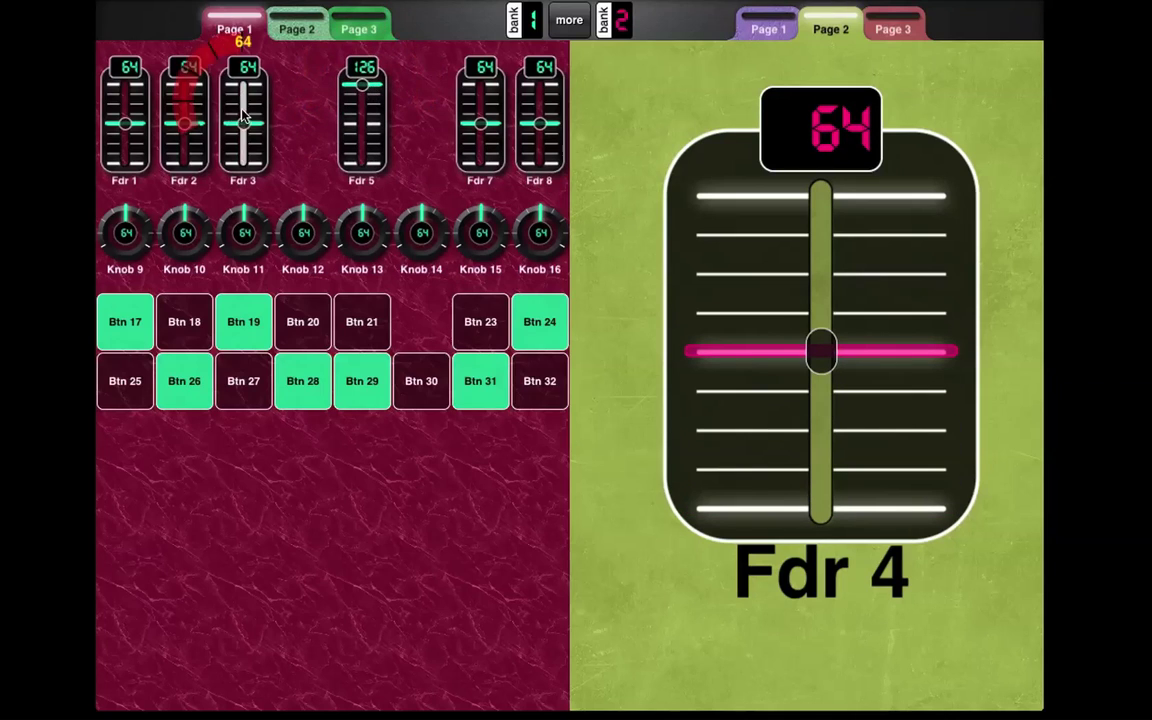
left_click_drag(240, 110, 196, 172)
left_click_drag(170, 131, 197, 100)
left_click_drag(125, 123, 125, 165)
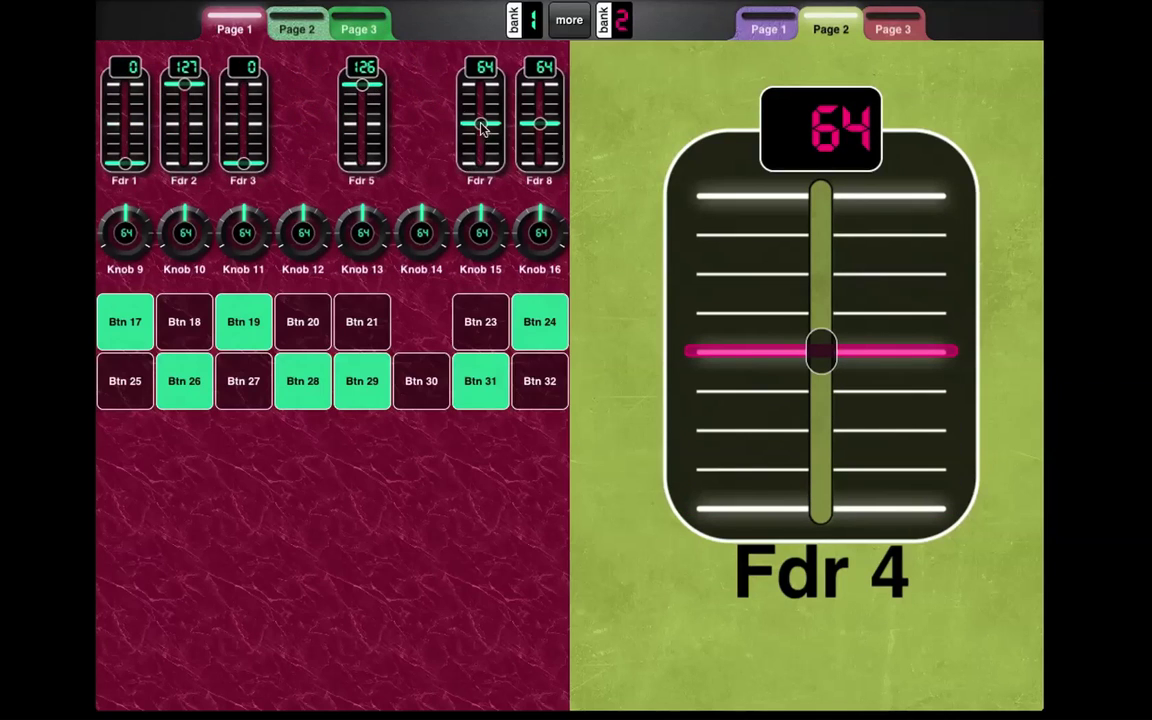
left_click_drag(500, 135, 482, 84)
left_click_drag(540, 123, 540, 166)
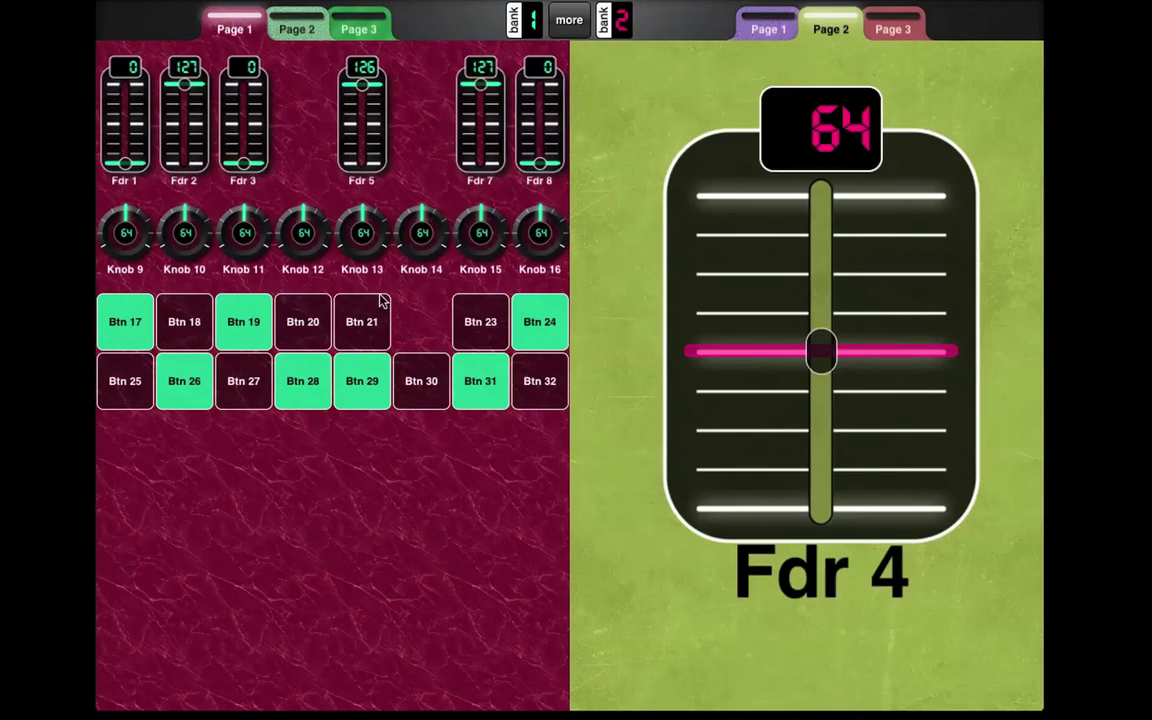
double_click(540, 123)
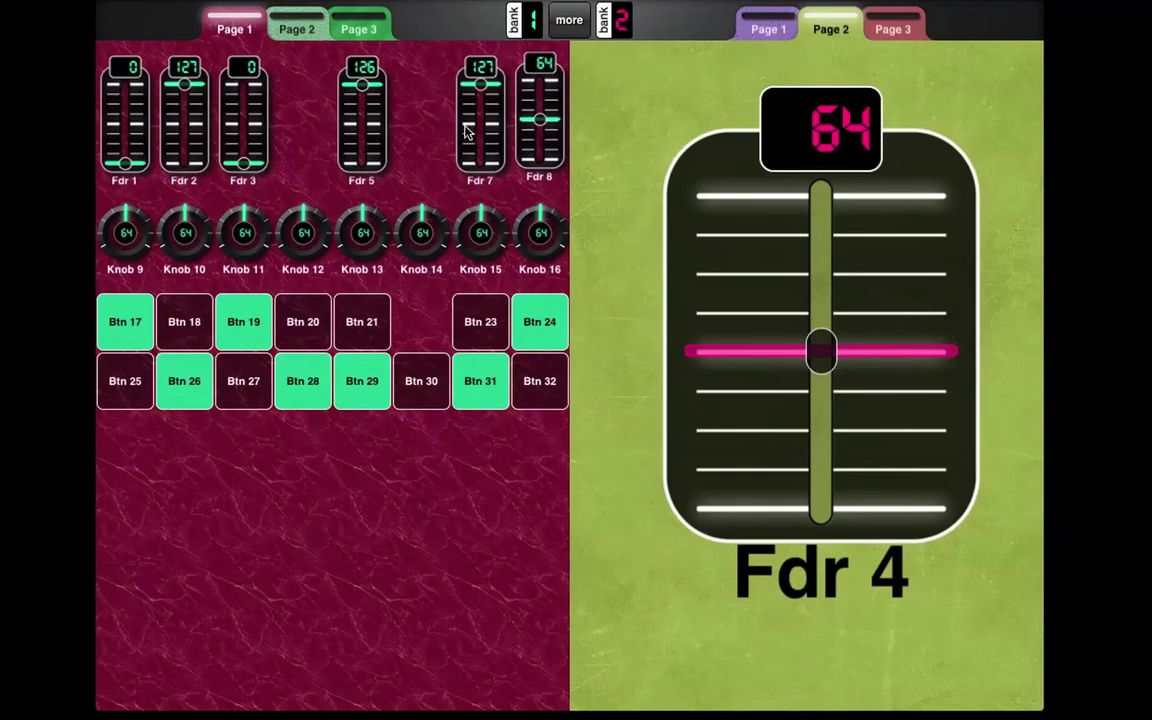
left_click_drag(465, 133, 465, 133)
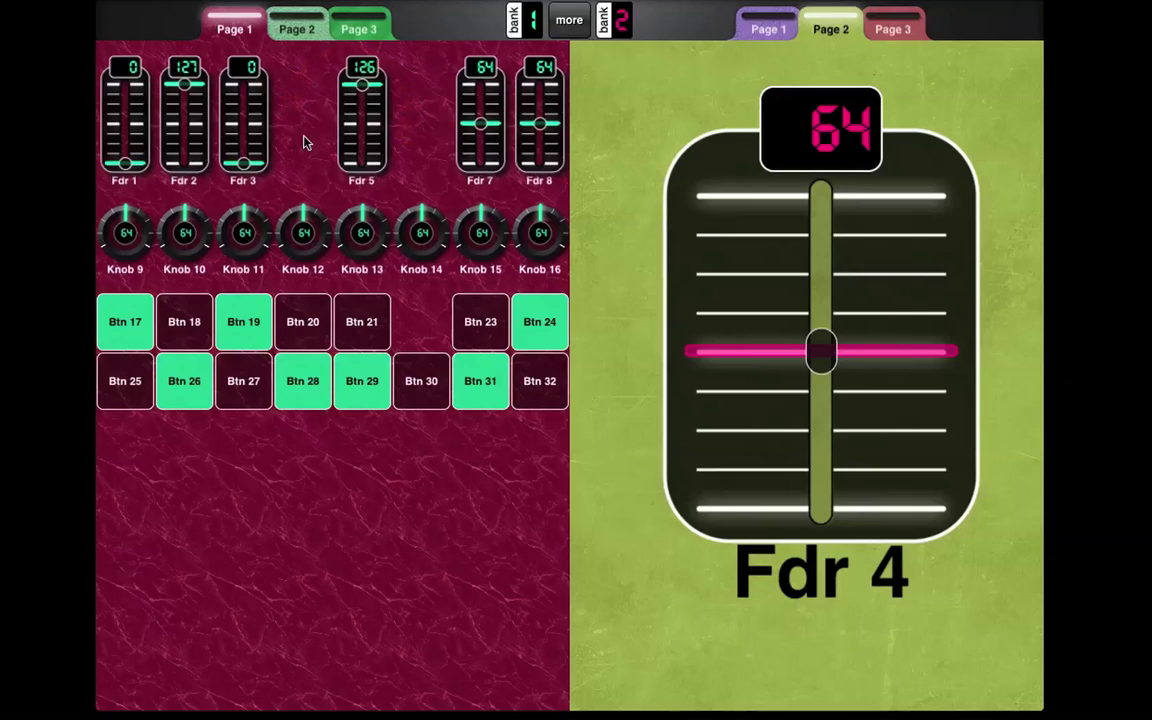
left_click_drag(364, 140, 364, 140)
double_click(248, 137)
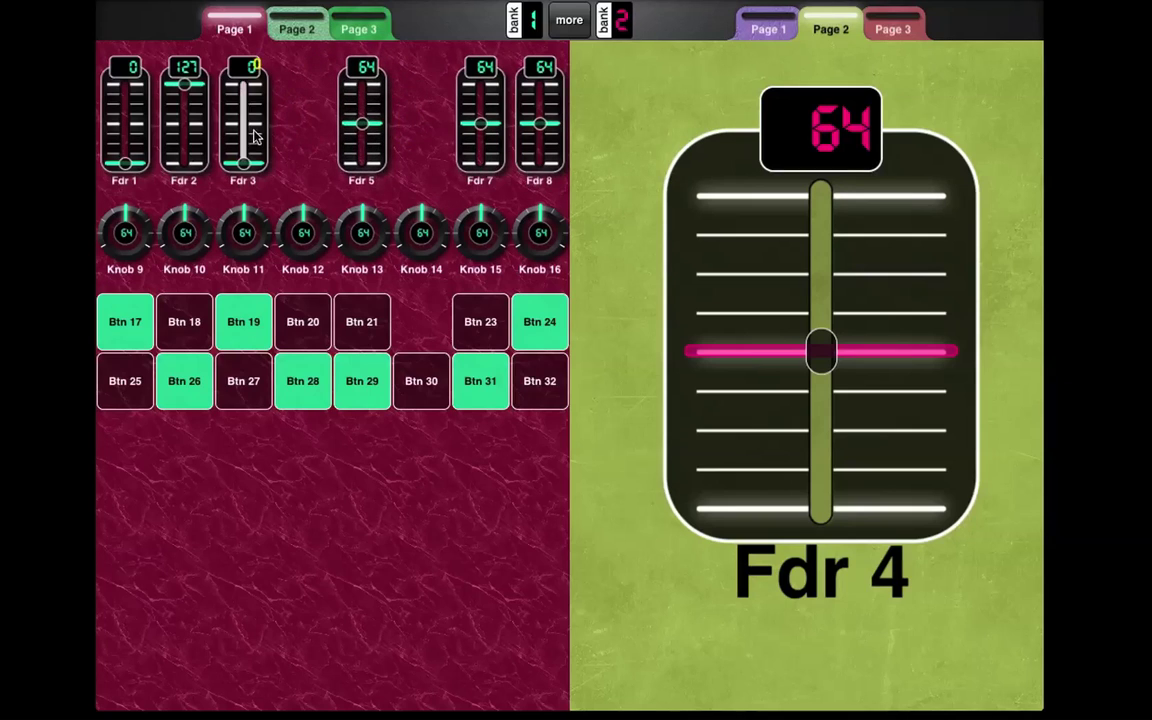
left_click_drag(178, 140, 128, 140)
left_click_drag(800, 370, 800, 370)
left_click_drag(828, 296, 820, 453)
Lengthen Fdr 4's Snap to Default Val to its 8s maximum in the Advanced settings
left_click(569, 20)
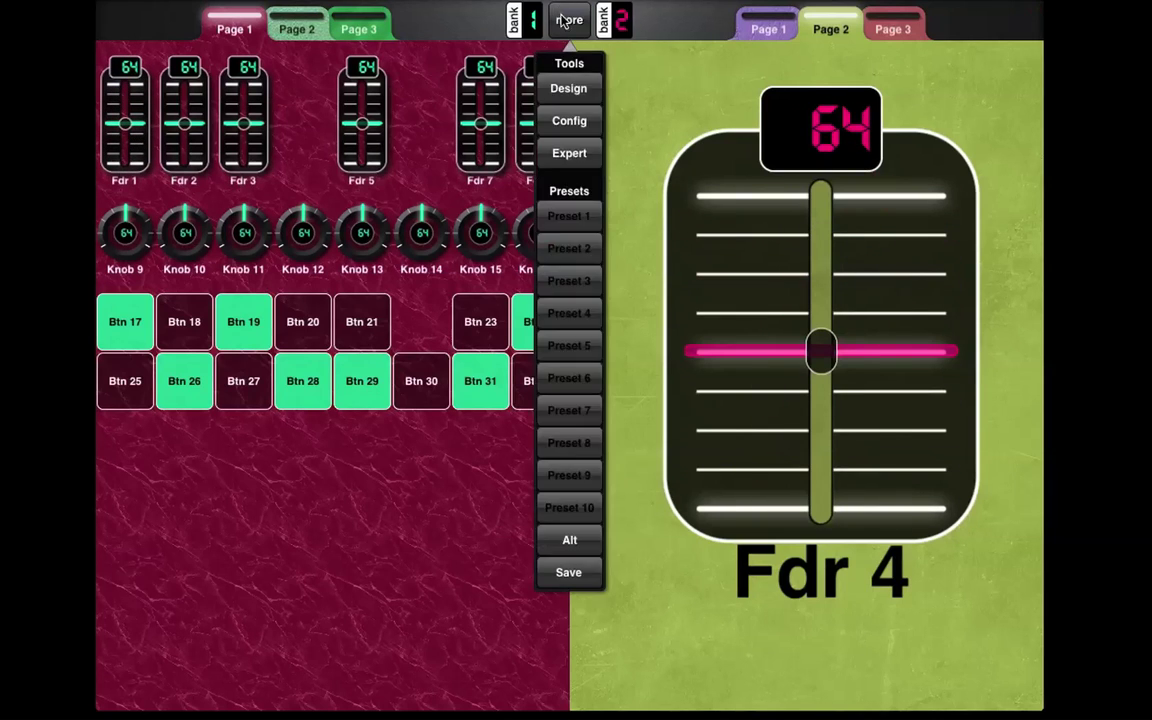
left_click(569, 88)
left_click(753, 283)
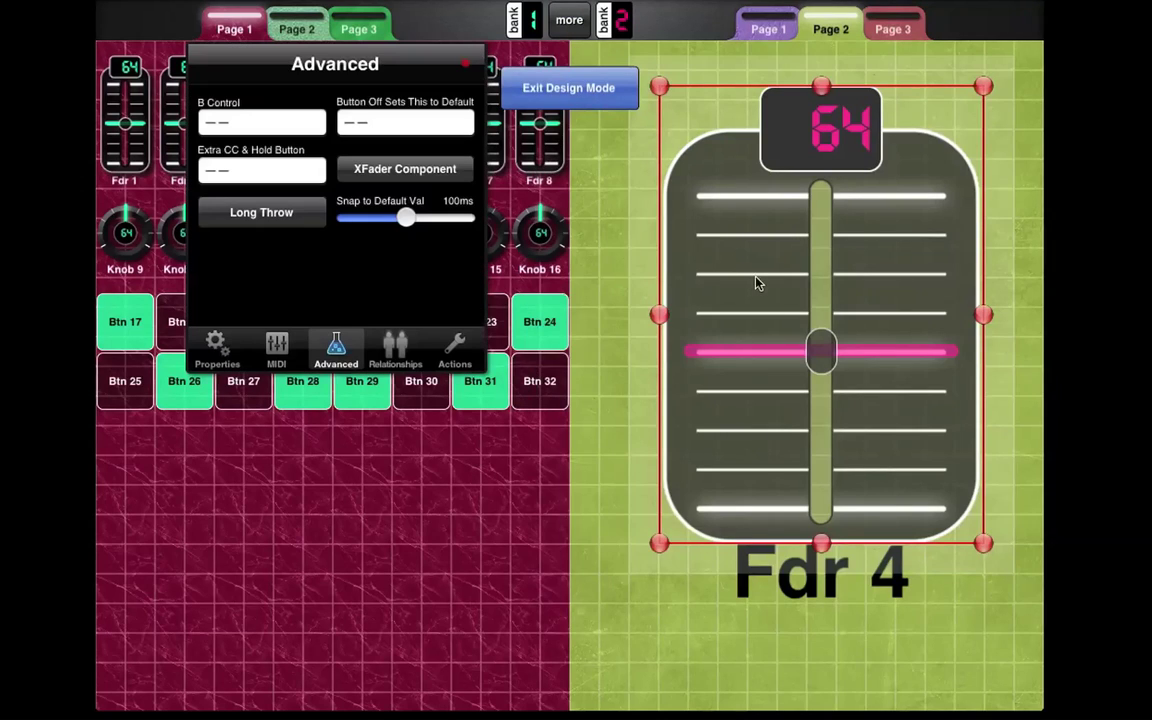
left_click(392, 350)
left_click(332, 342)
left_click_drag(406, 218, 463, 222)
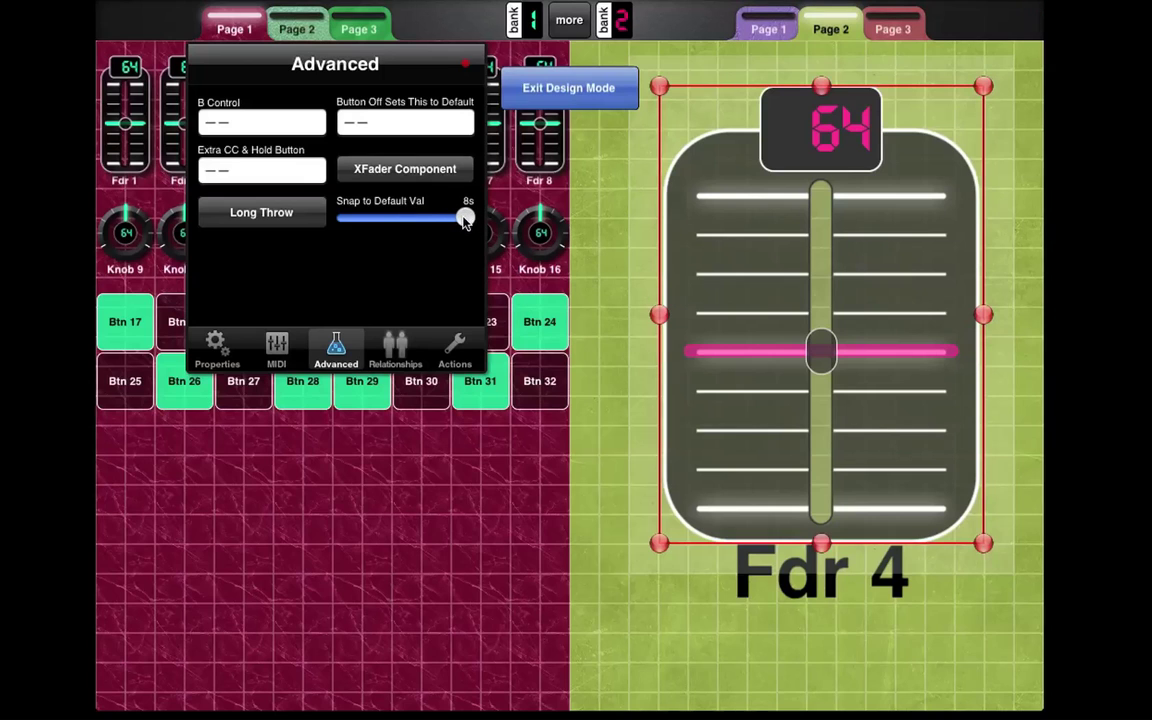
Exit design mode and pull Fdr 4 to 0 to watch its slow glide back to 64
left_click(506, 87)
left_click(563, 90)
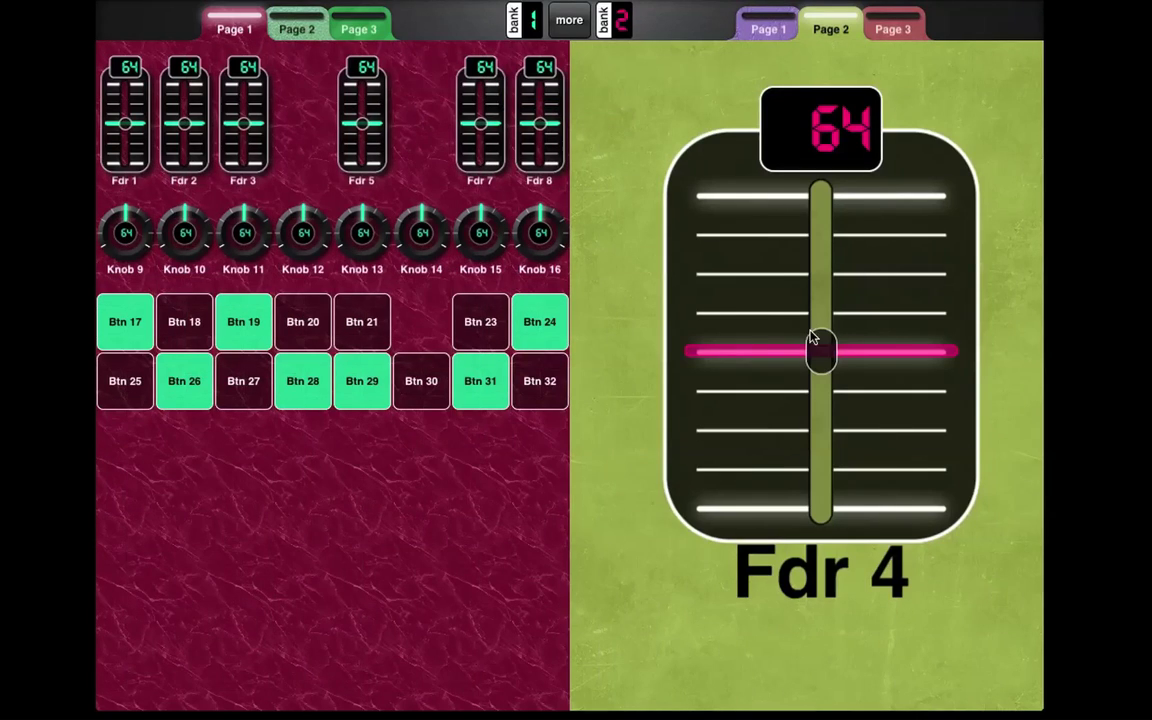
left_click_drag(820, 350, 821, 522)
Change Fdr 4's # of Ticks from 128 to 9 in its Properties and apply it
left_click(569, 19)
left_click(569, 89)
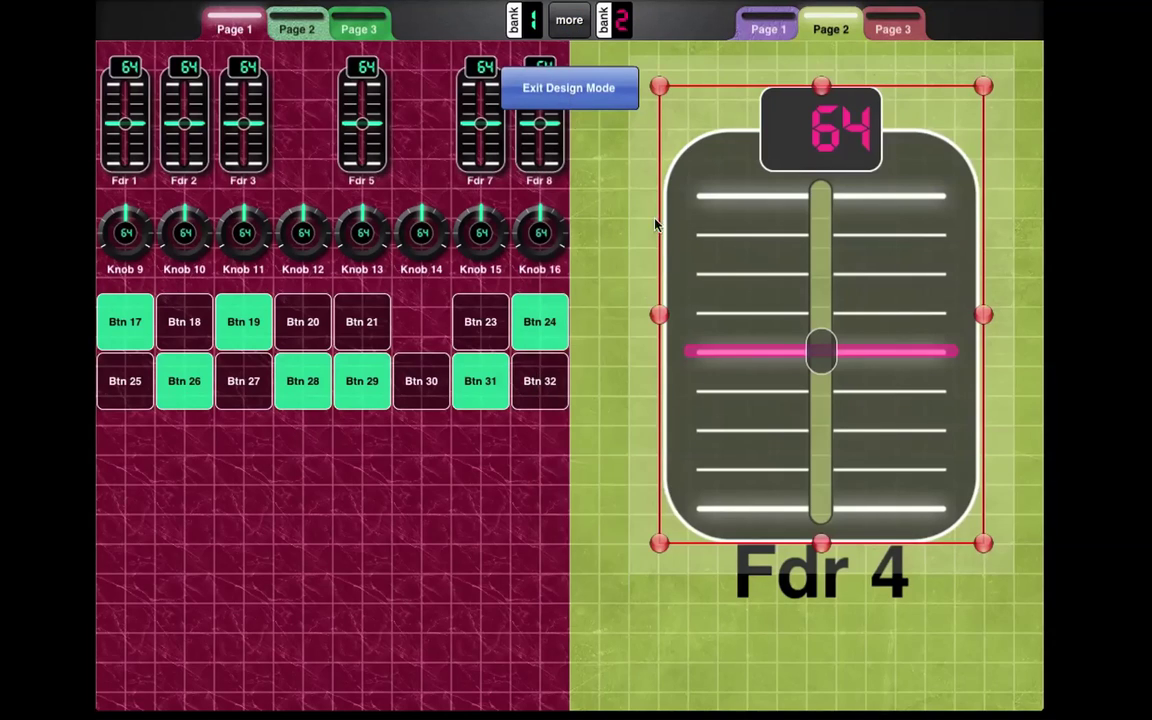
left_click(728, 358)
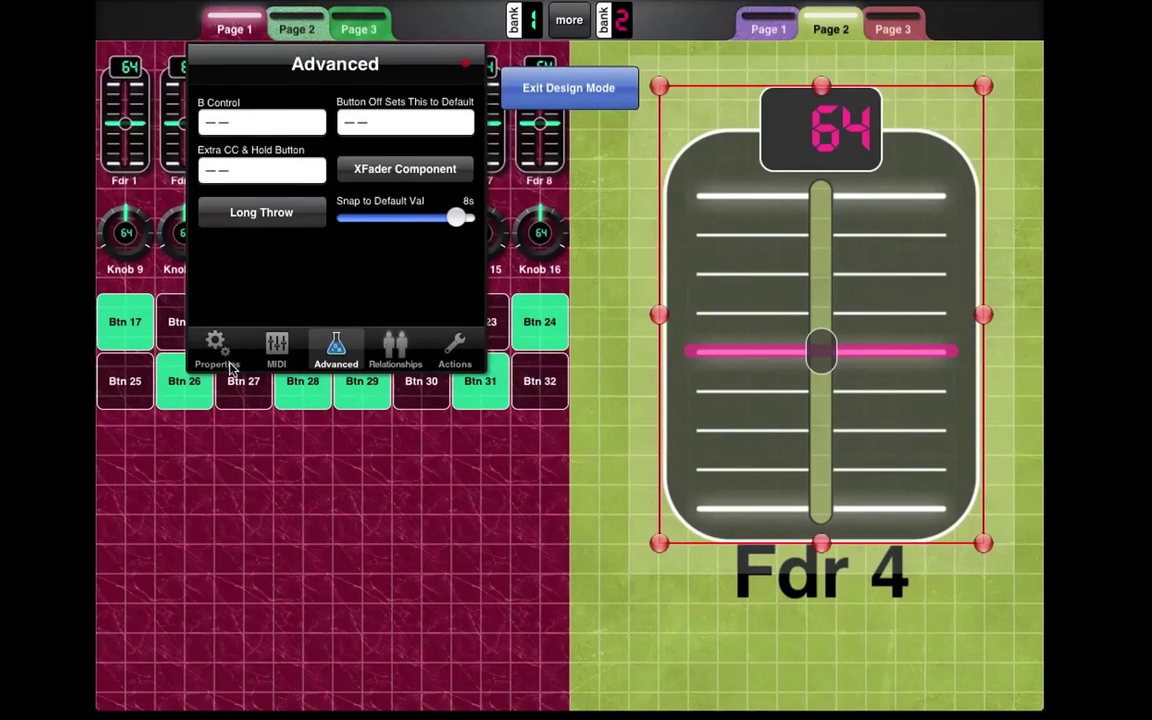
left_click(228, 348)
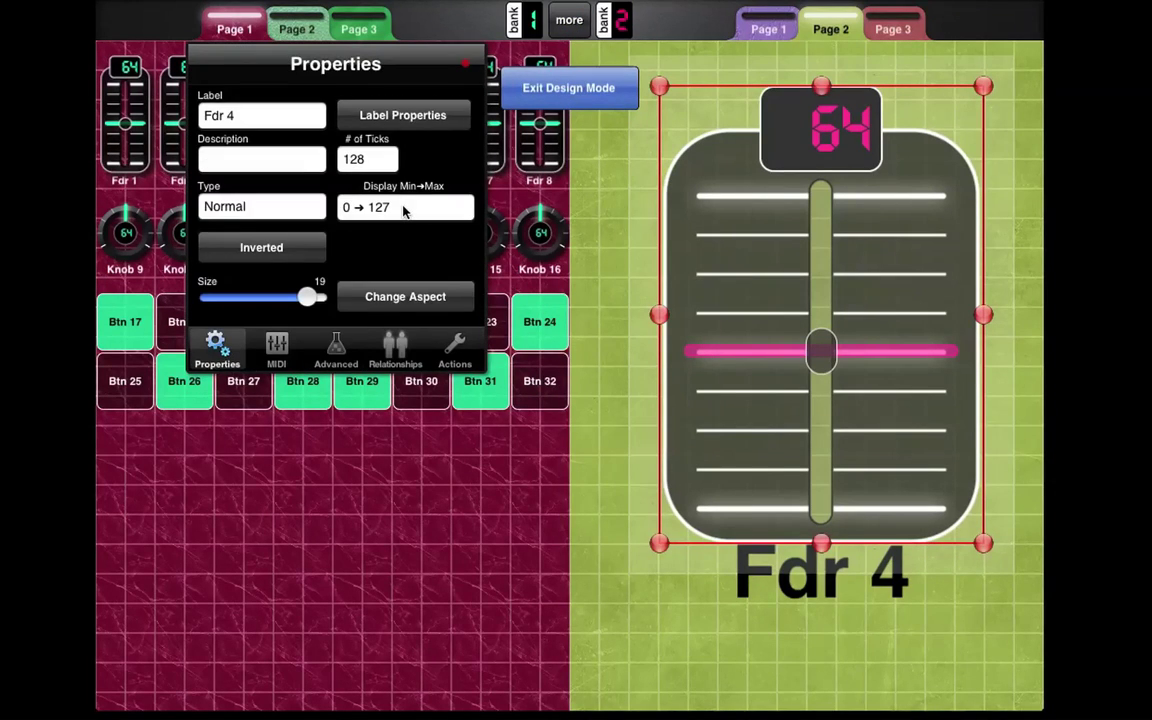
left_click(377, 160)
left_click(352, 164)
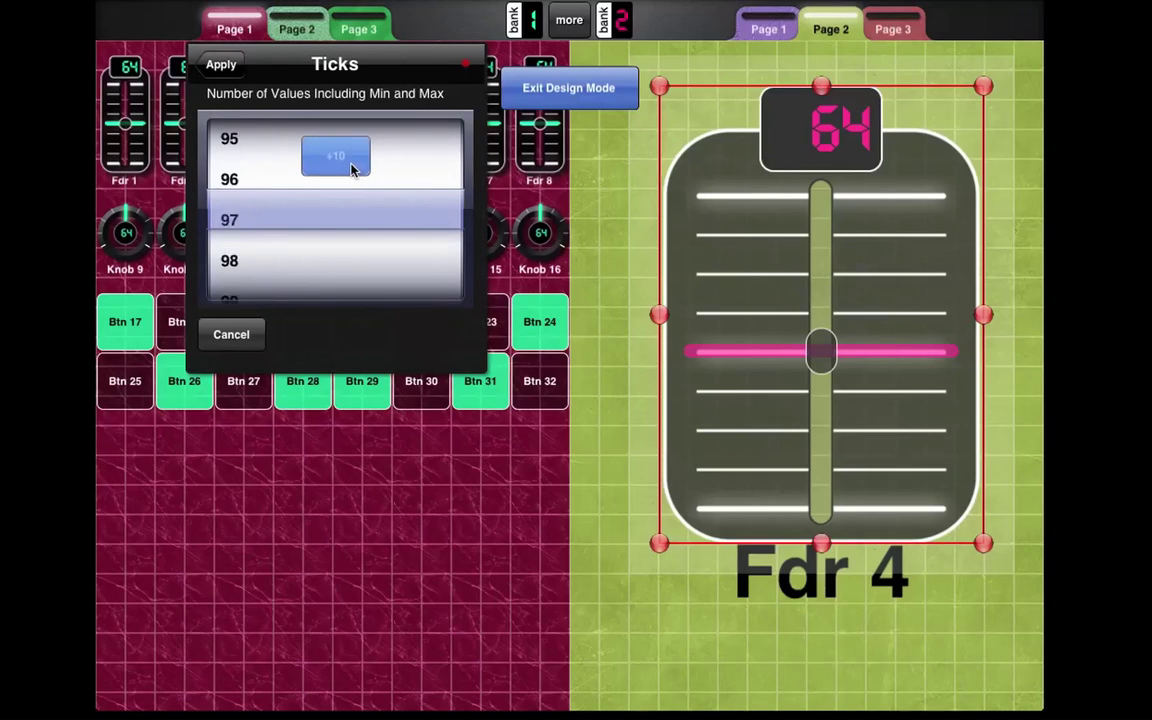
left_click_drag(350, 216, 348, 265)
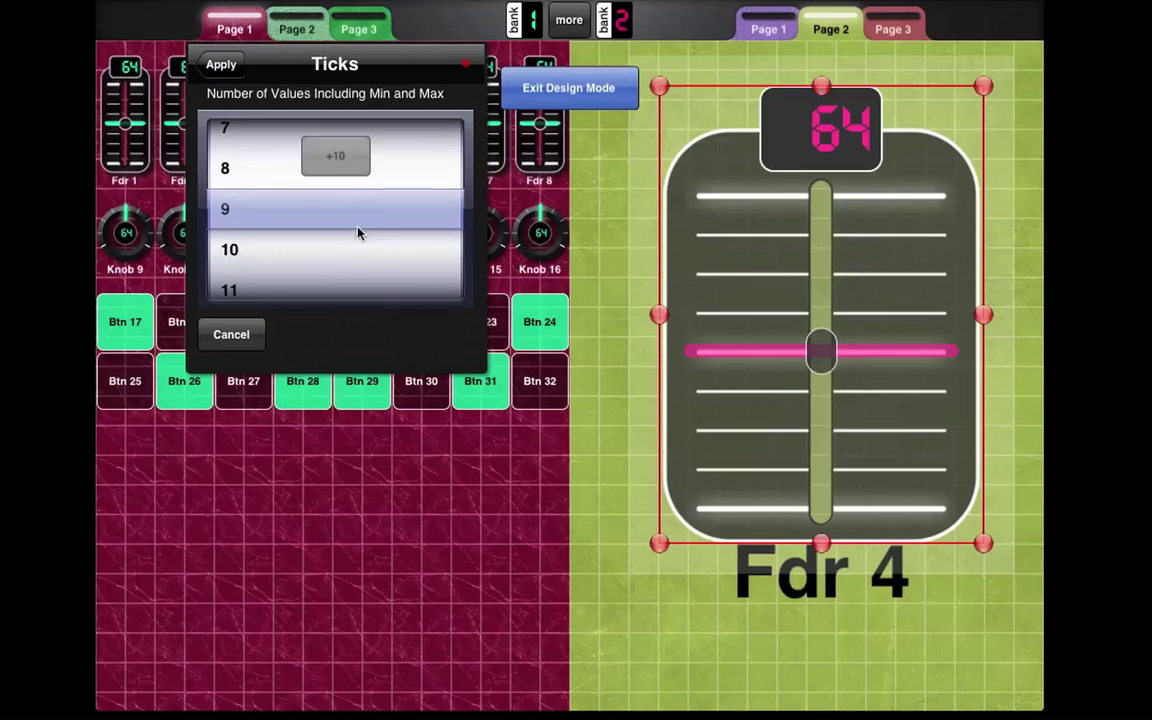
left_click(221, 64)
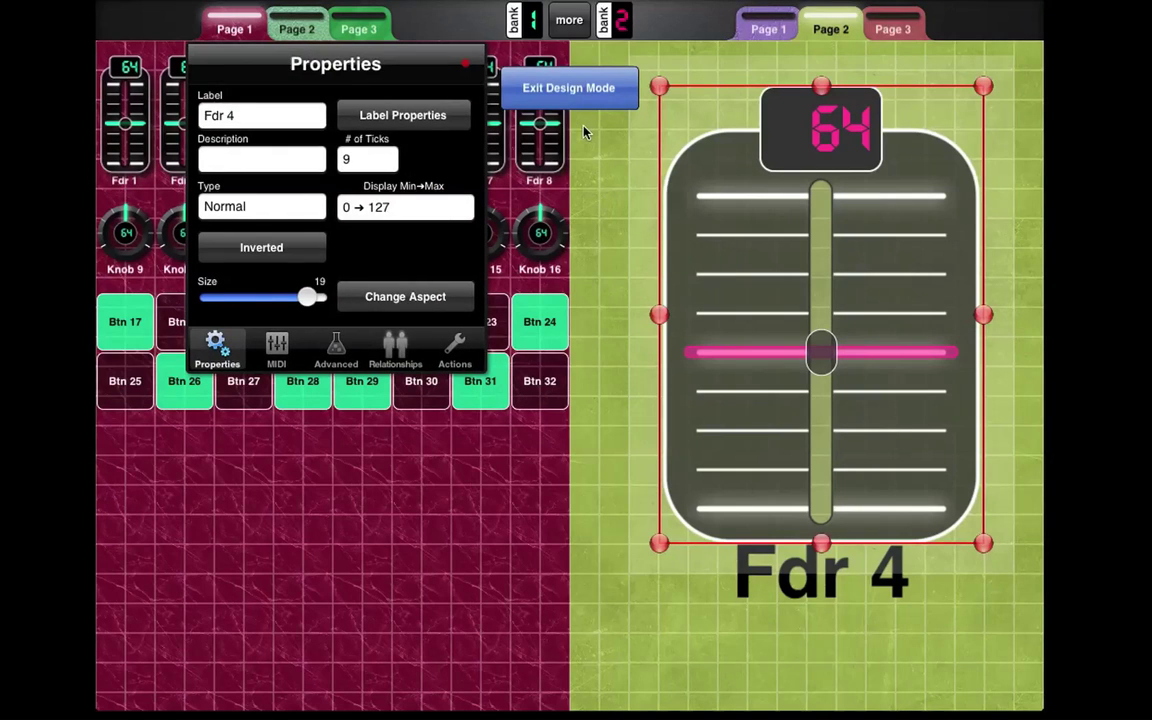
left_click(569, 92)
Test Fdr 4's 9 ticks by pulling it down, then re-enter design mode and nudge it back into place
left_click(569, 92)
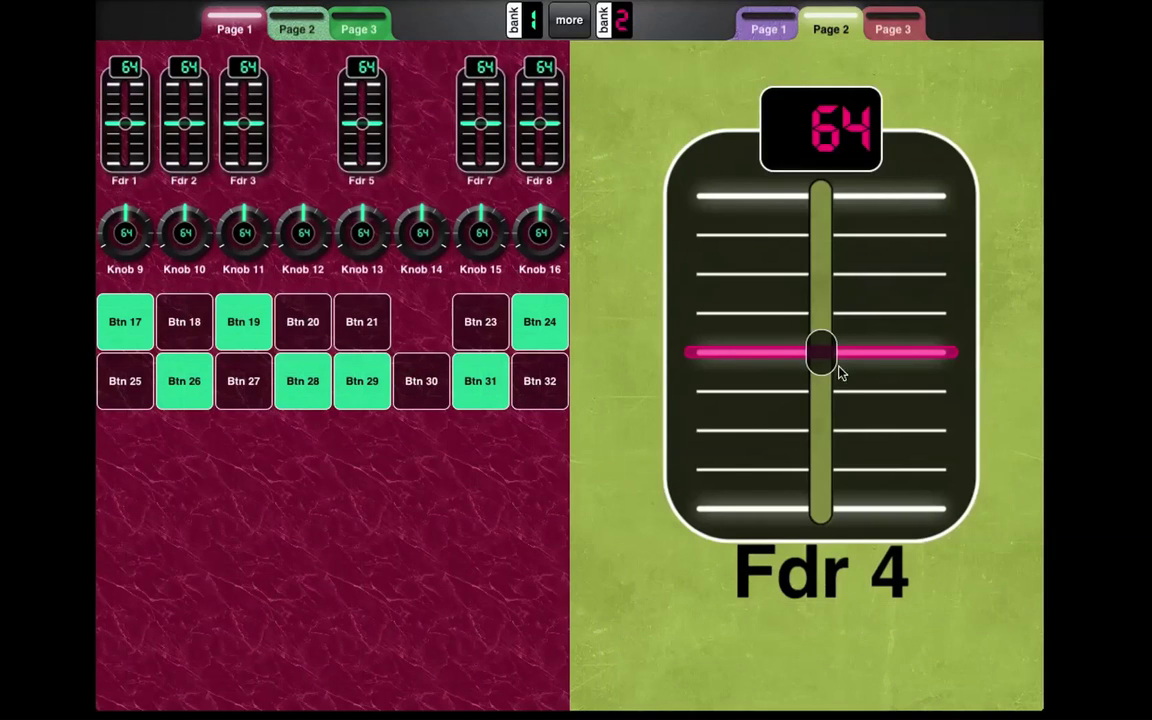
left_click_drag(836, 373, 790, 562)
key("ctrl+e")
mouse_move(740, 285)
left_mouse_down()
mouse_move(728, 237)
mouse_move(710, 249)
mouse_move(750, 300)
mouse_move(742, 288)
left_mouse_up()
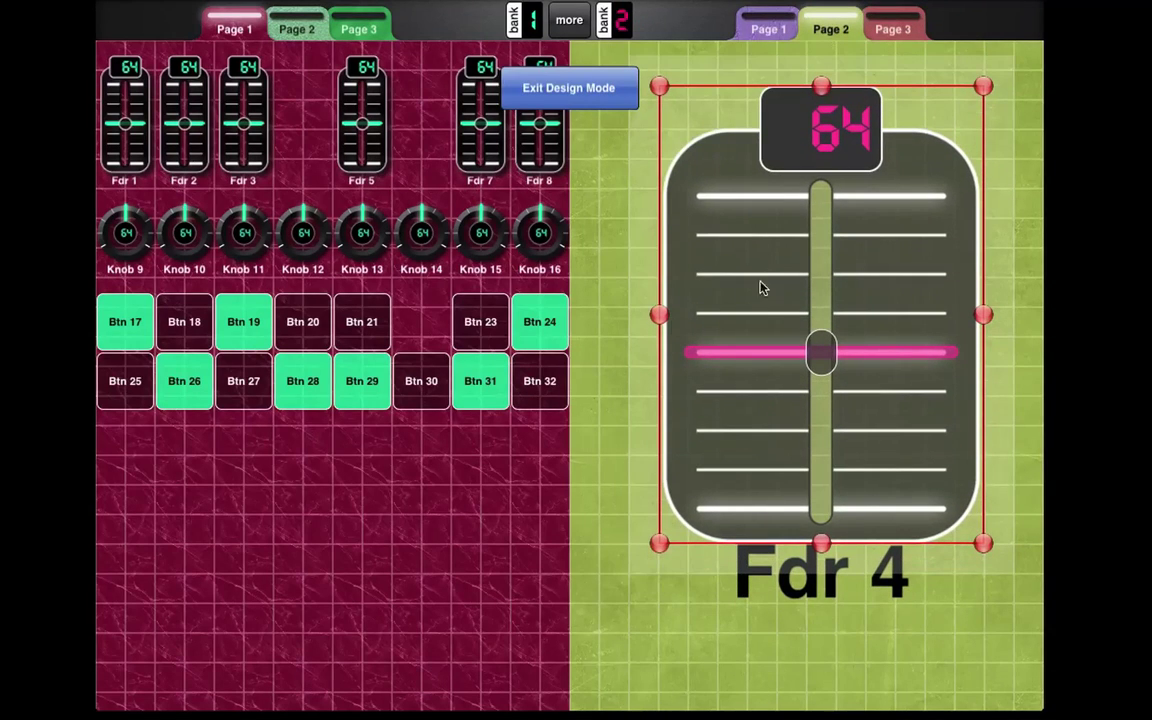
left_click(668, 597)
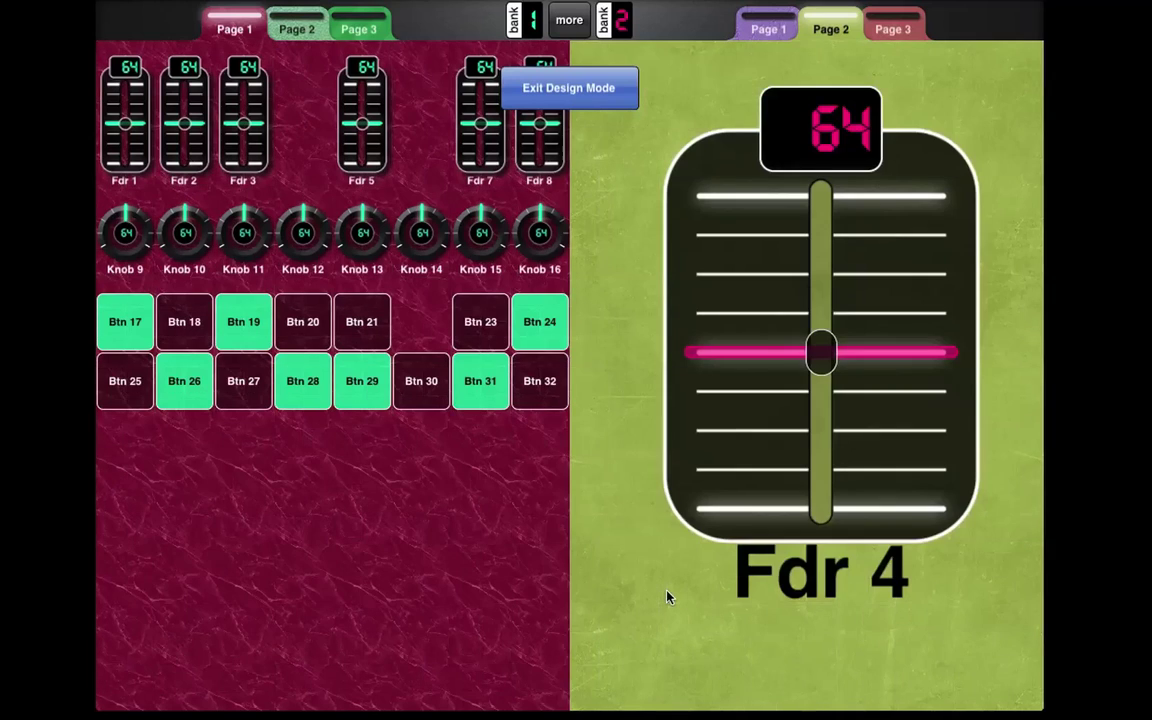